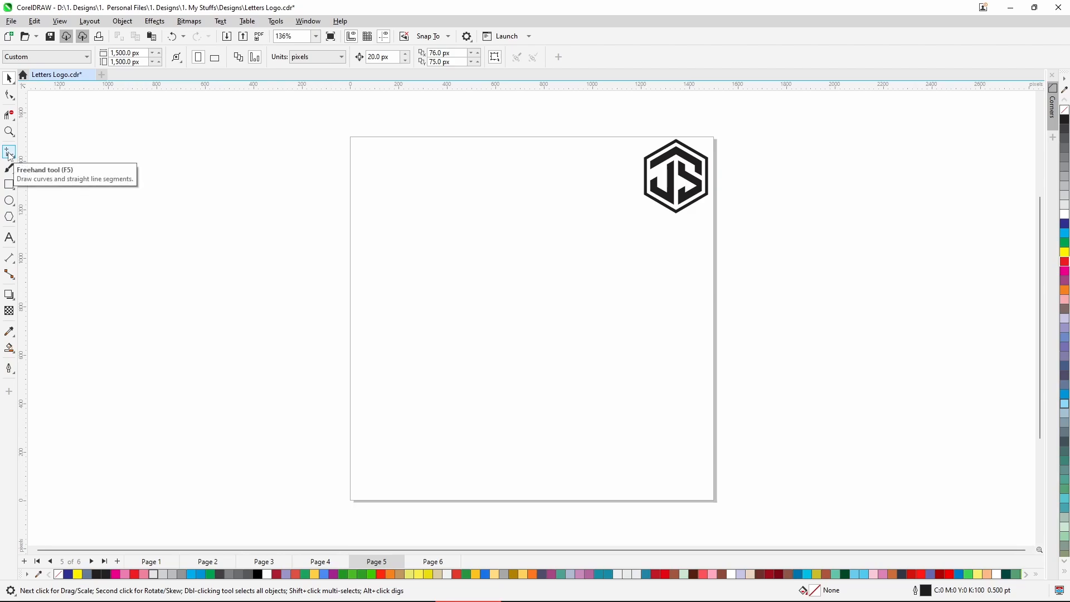
Step: Draw a straight vertical line about 957 px long on the left part of the page with the Freehand tool
click(9, 154)
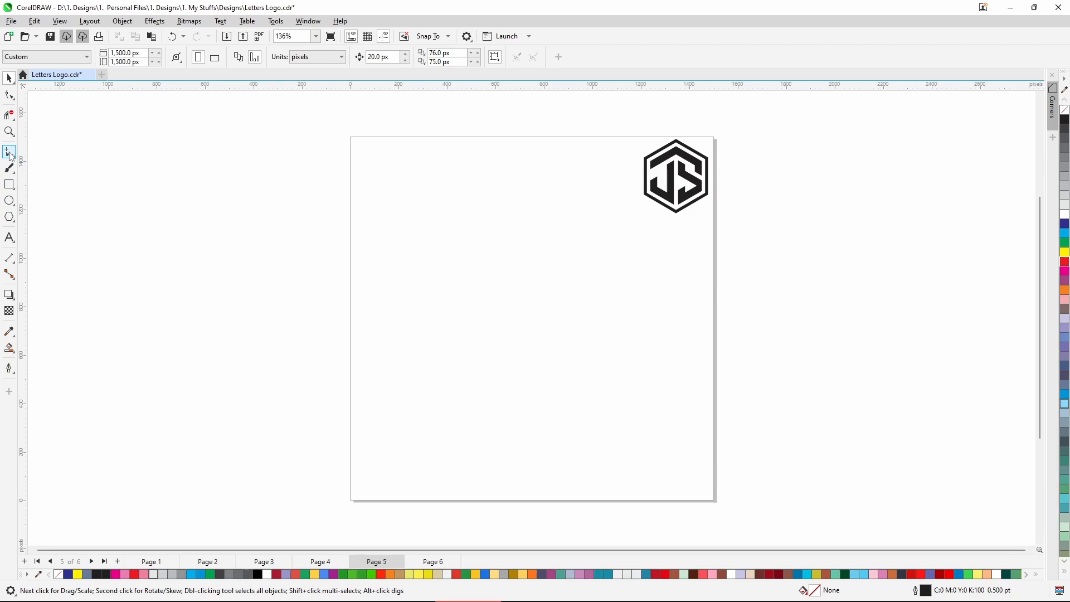
click(399, 212)
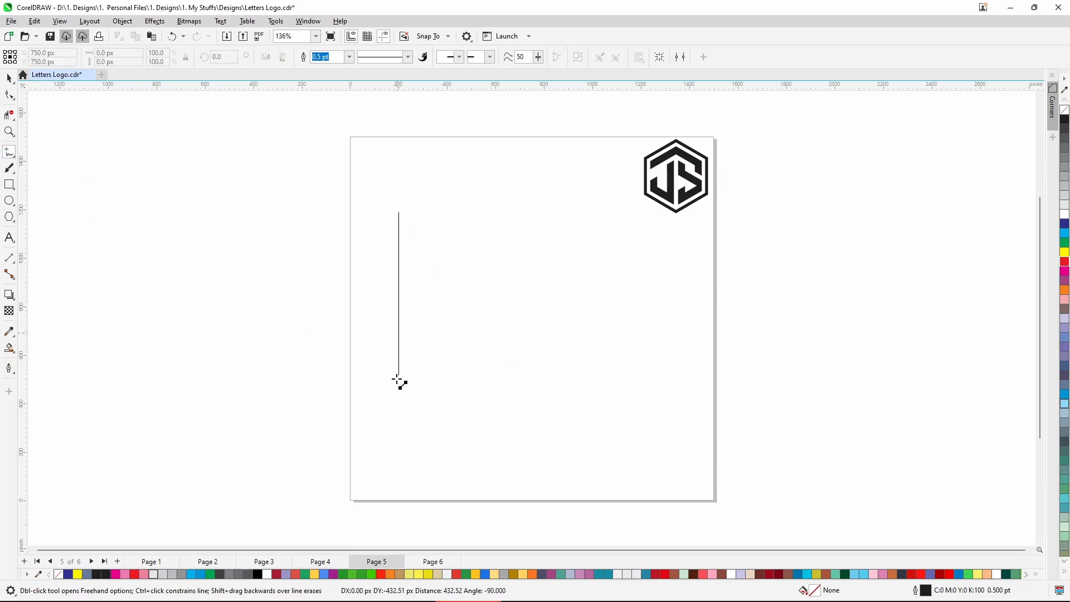
click(399, 447)
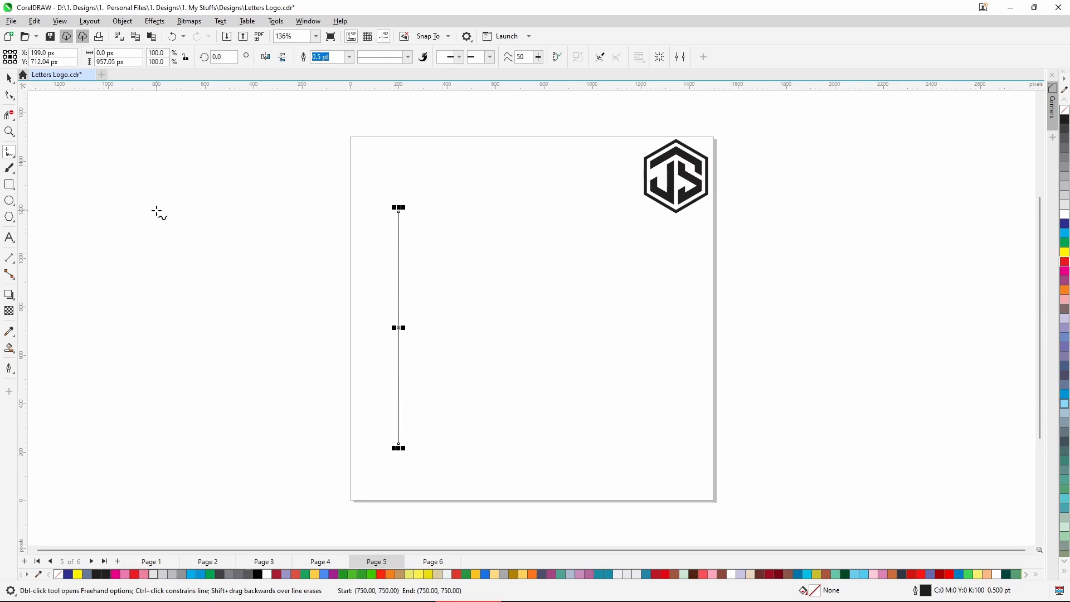
click(9, 78)
Step: Copy the vertical line about 28 px to the right and repeat the duplicate until there are ten evenly spaced lines
scroll(399, 328, up, 1)
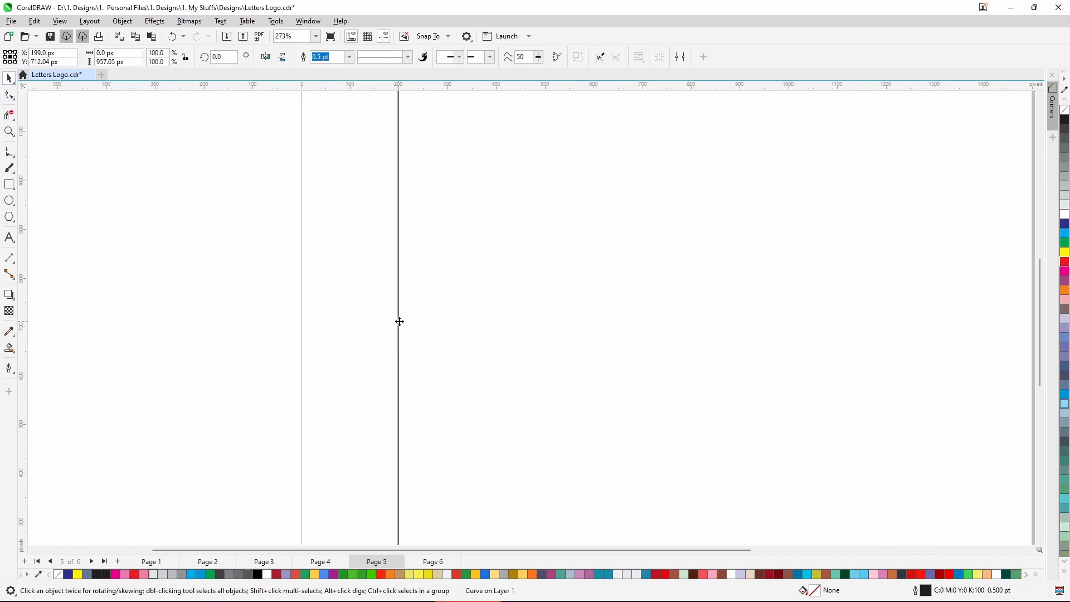
drag(400, 322, 412, 322)
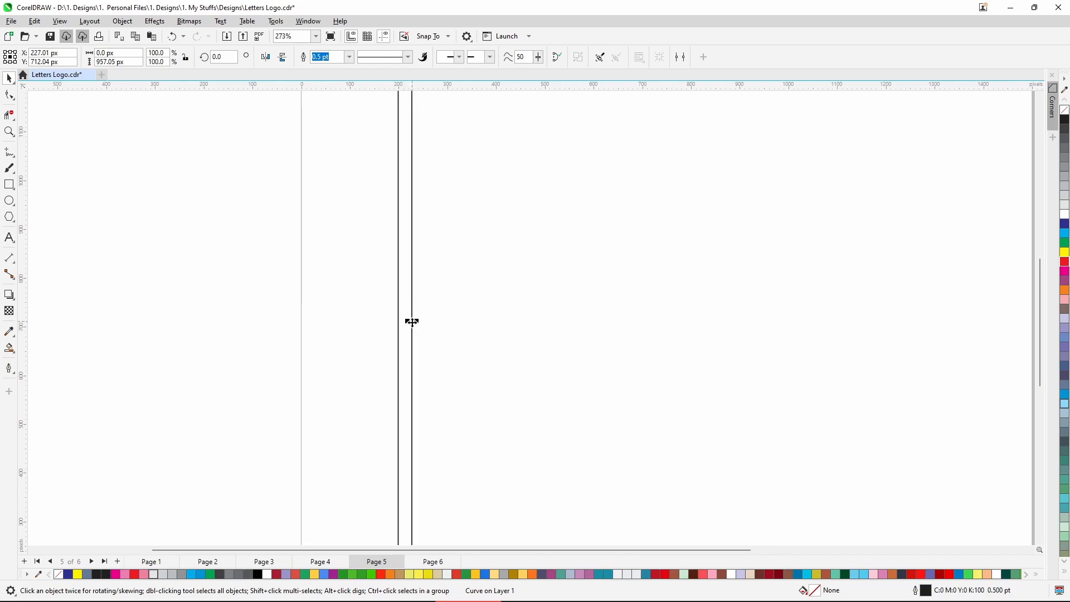
scroll(412, 322, down, 2)
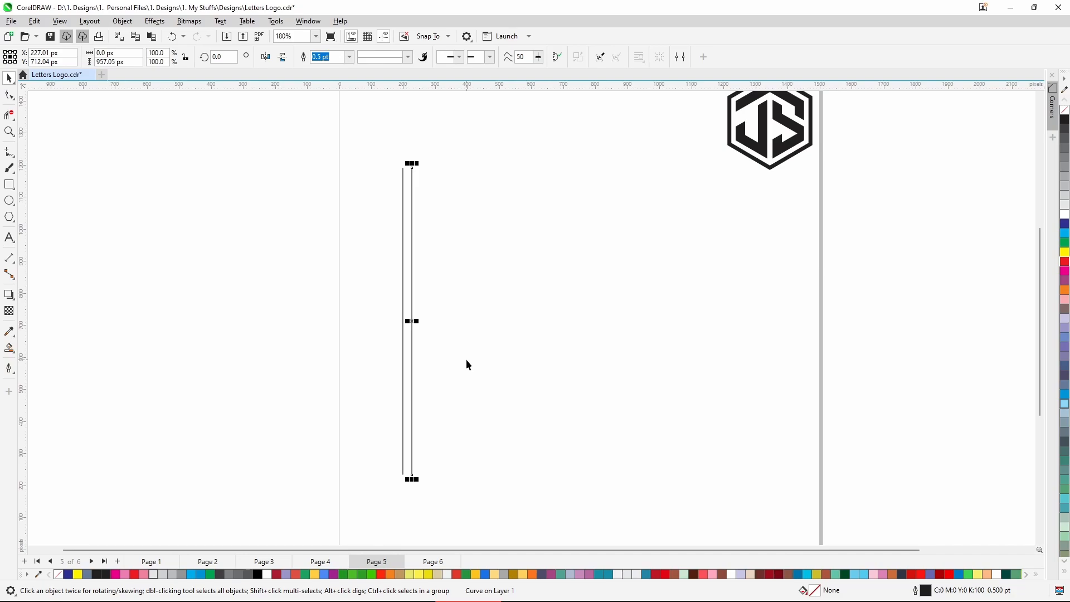
key(ctrl+d)
key(ctrl+d)
key(ctrl+d)
key(ctrl+d)
key(ctrl+d)
key(ctrl+d)
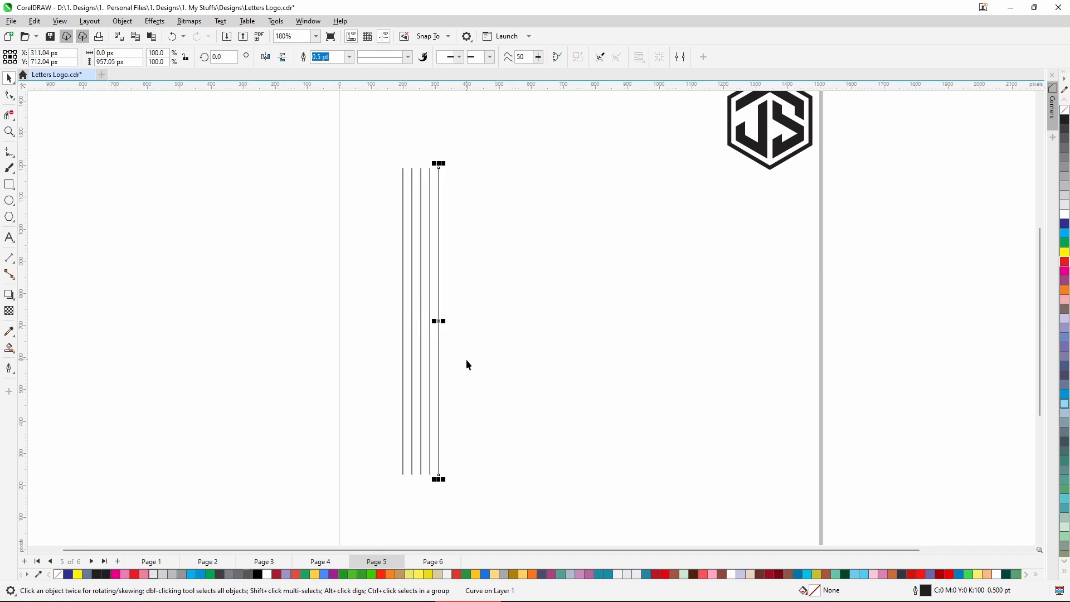
key(ctrl+d)
key(ctrl+d)
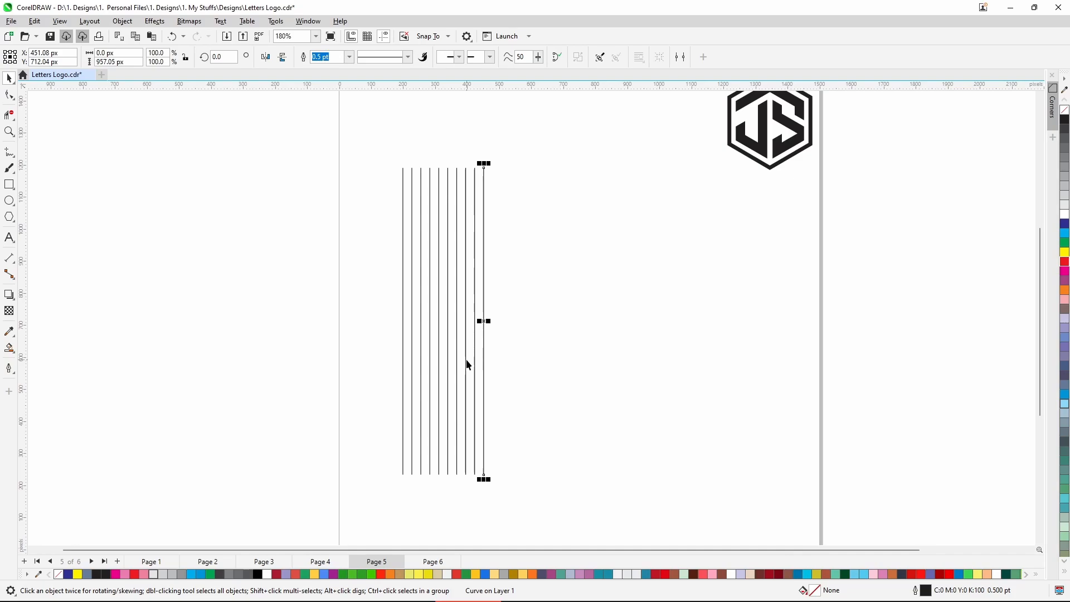
Step: Group all ten vertical lines and center the group on the page
click(365, 205)
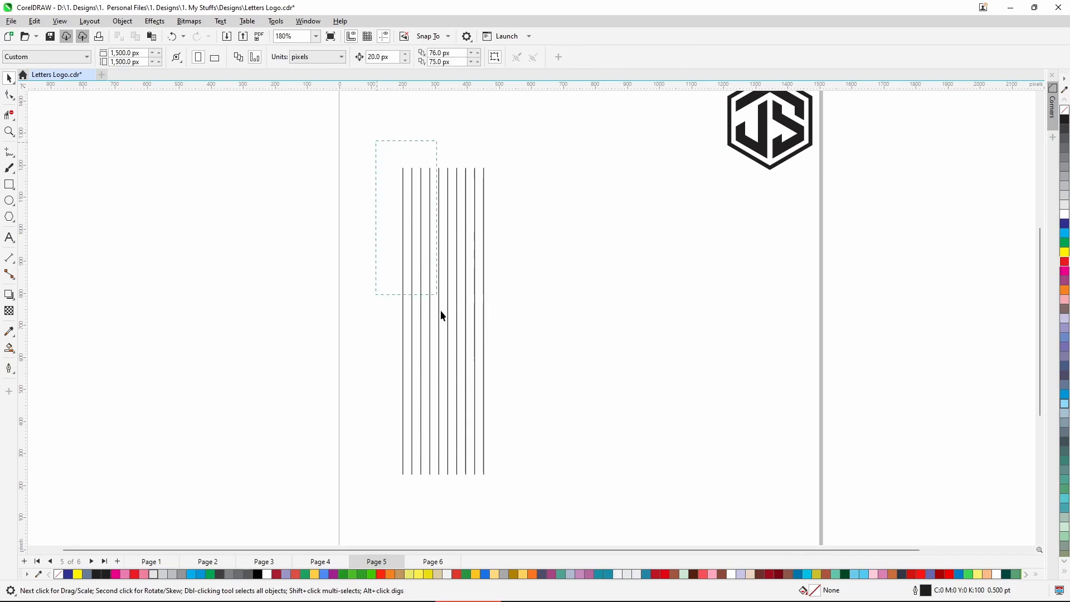
drag(443, 316, 527, 504)
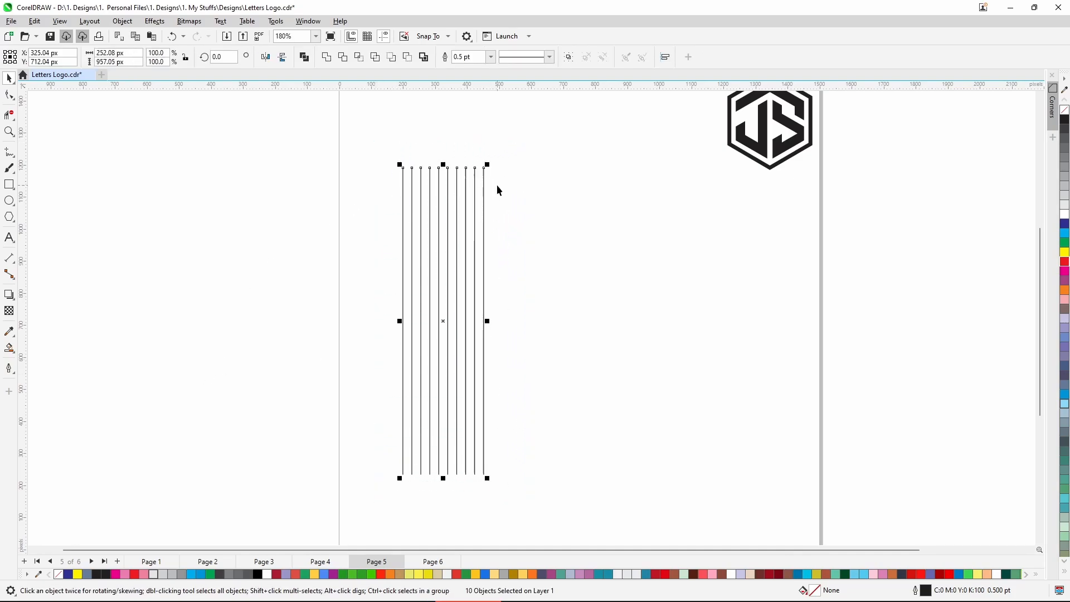
click(569, 57)
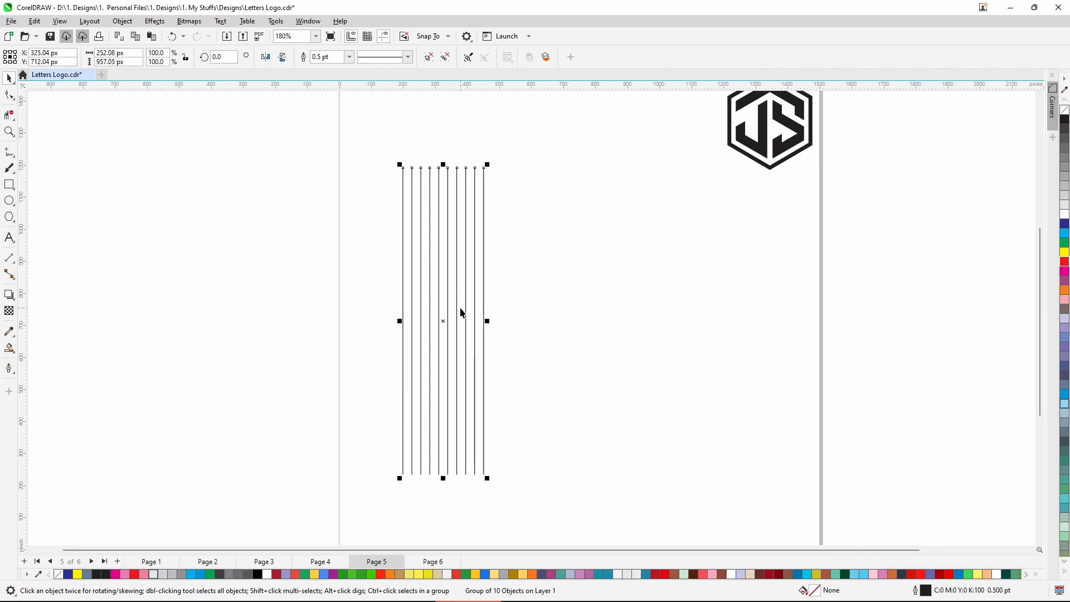
key(p)
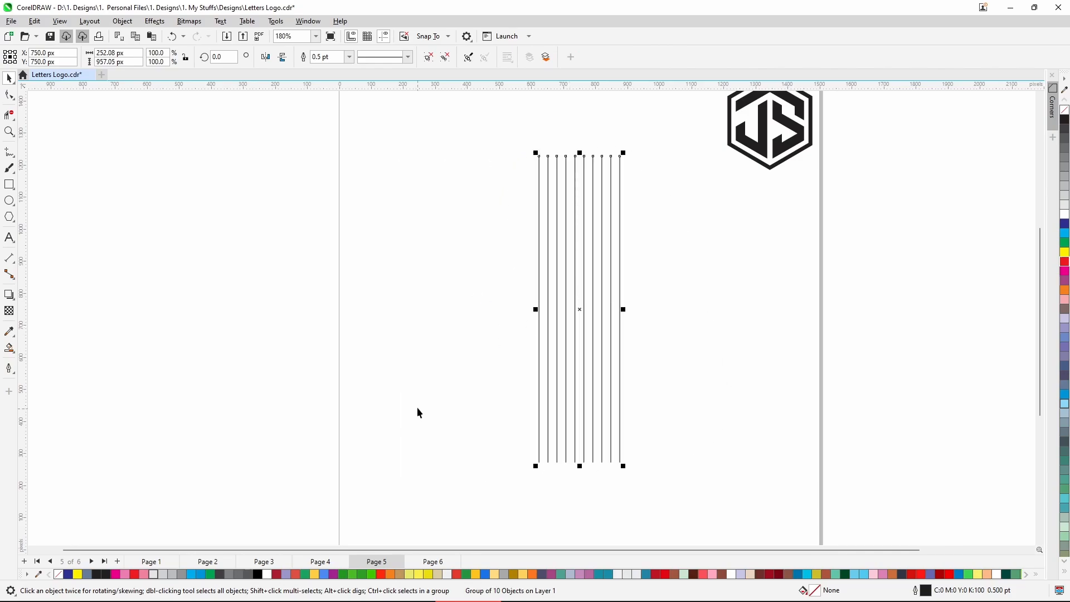
Step: Paste a copy of the line group in place and rotate it 60 degrees
click(564, 291)
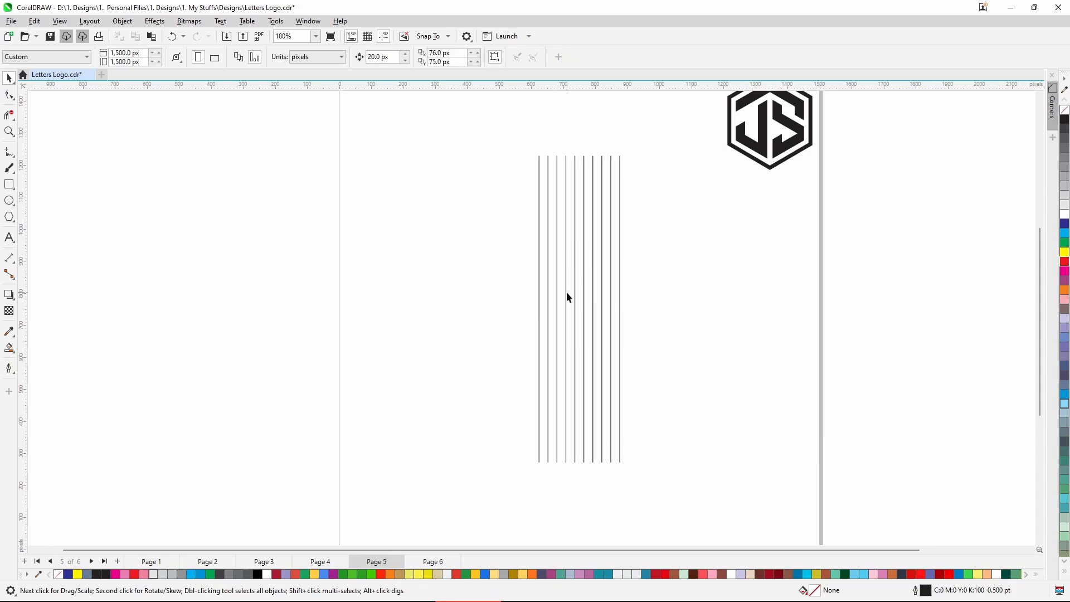
click(565, 292)
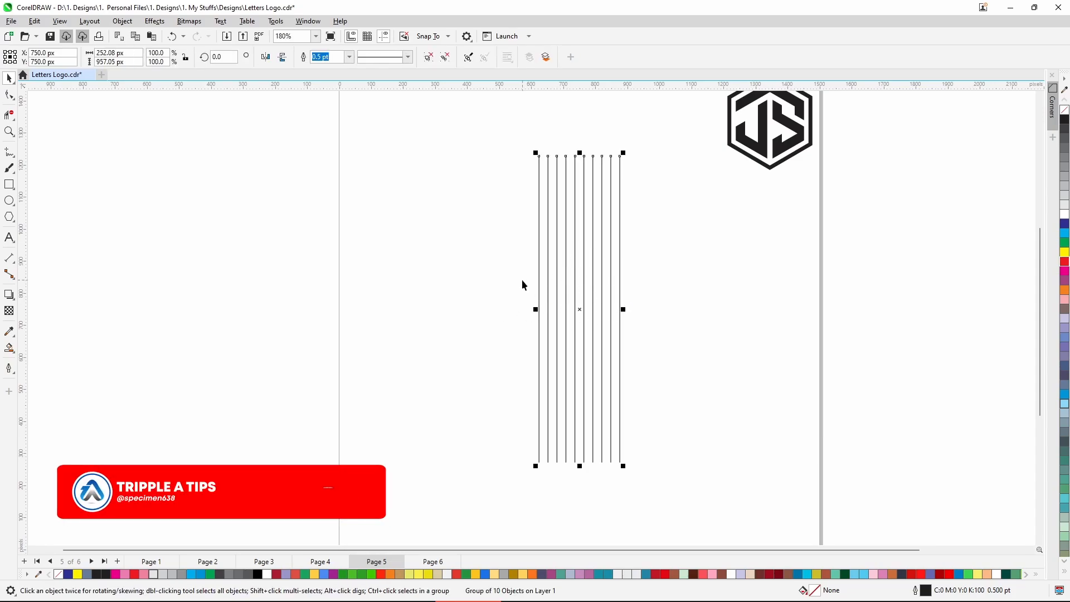
click(35, 21)
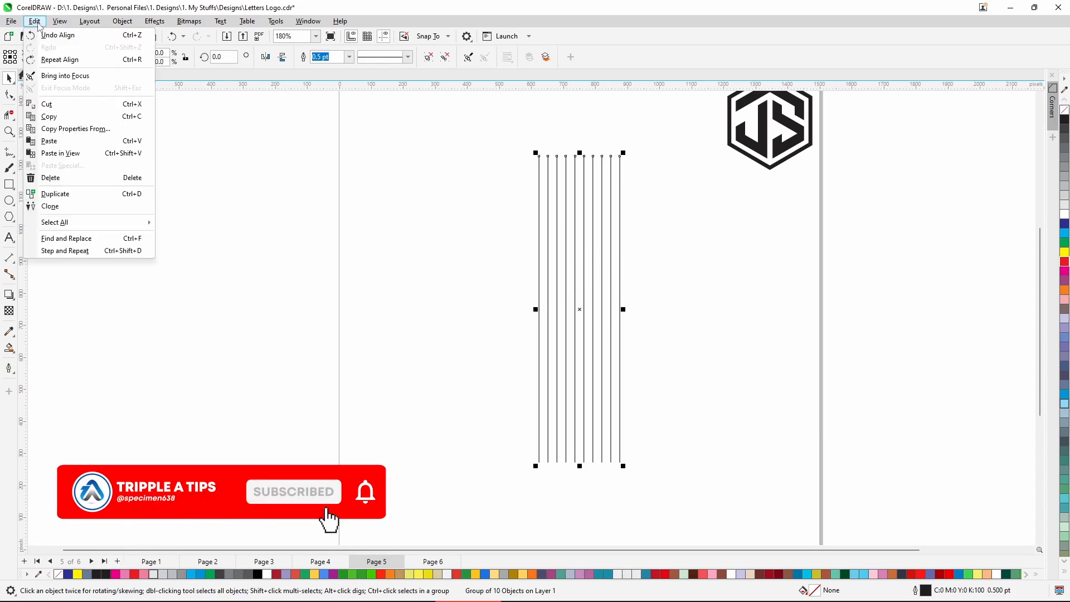
click(56, 117)
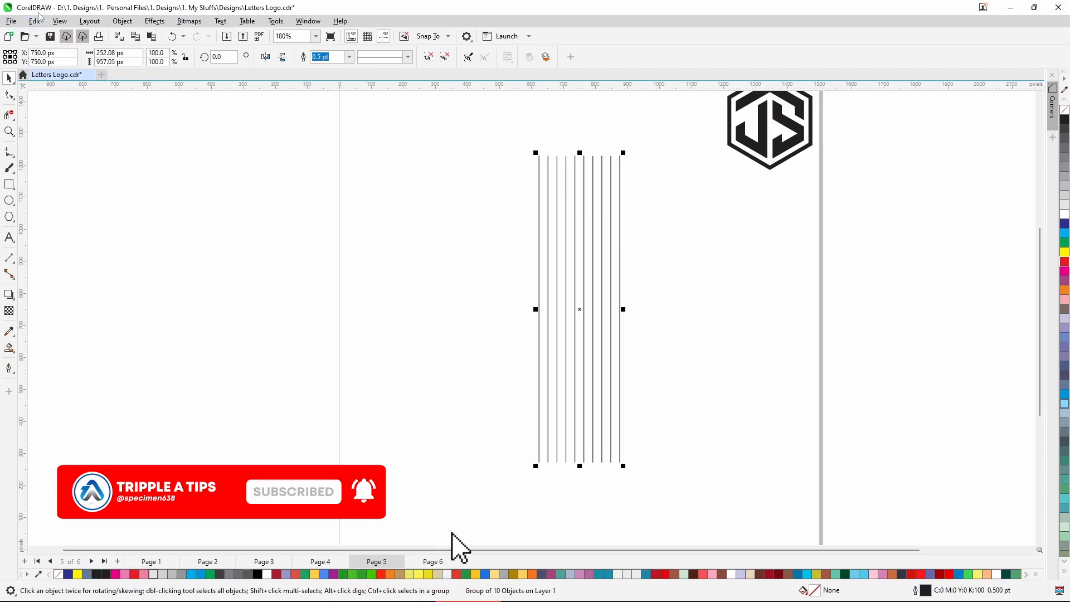
click(38, 21)
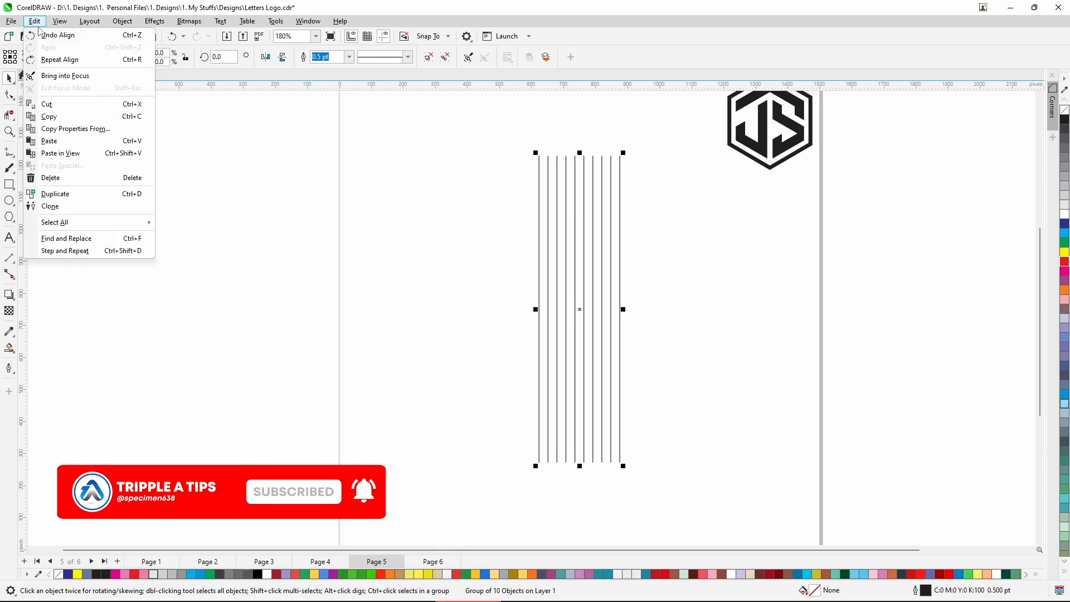
click(52, 142)
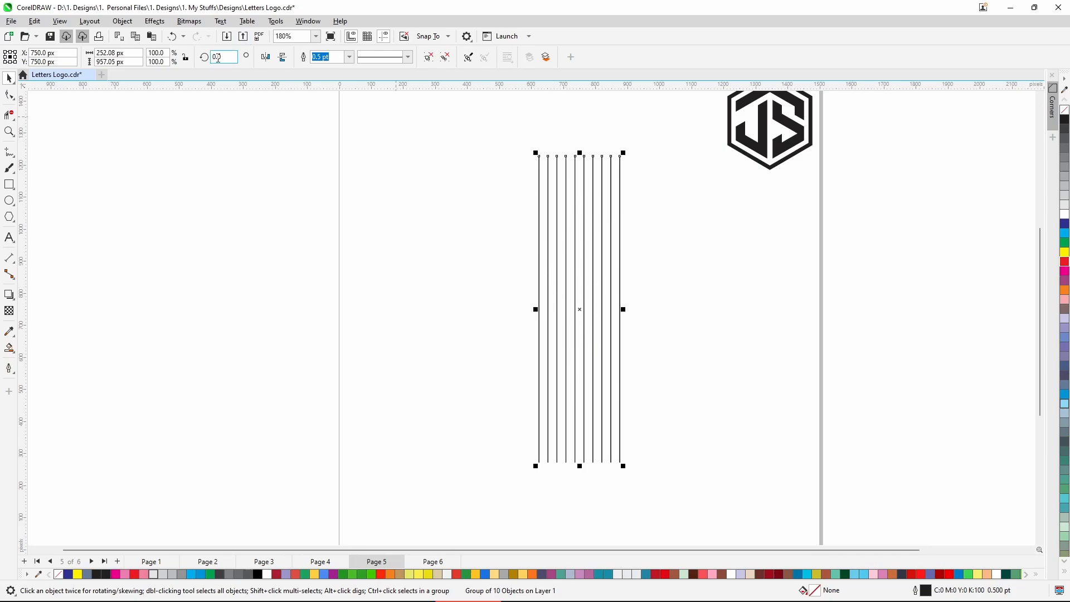
text(60)
key(Return)
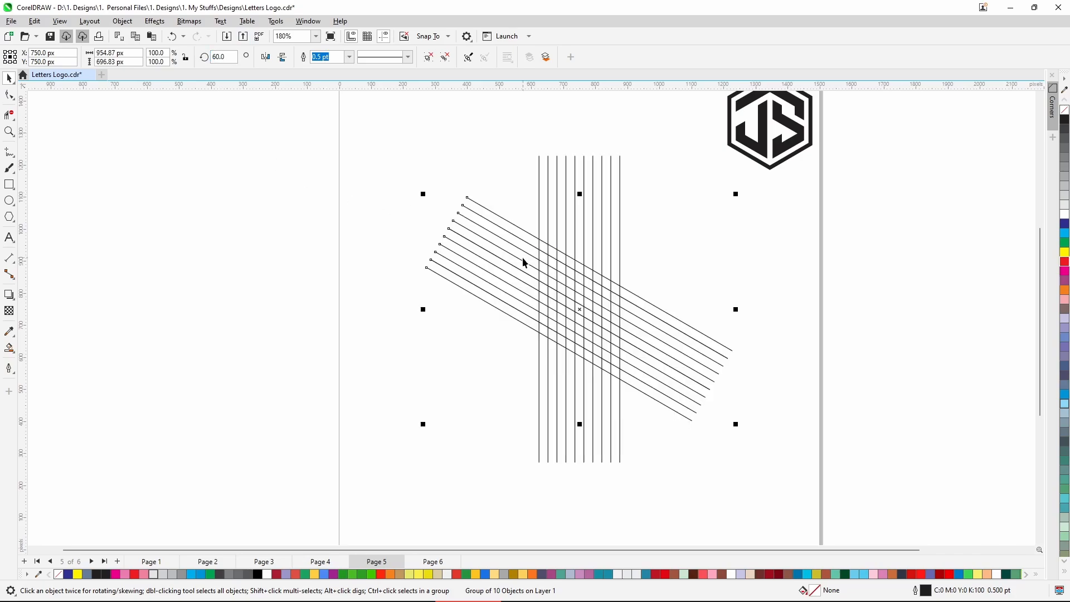
Step: Paste a copy of the rotated line group in place and mirror it horizontally
click(35, 21)
click(53, 119)
click(35, 22)
click(52, 142)
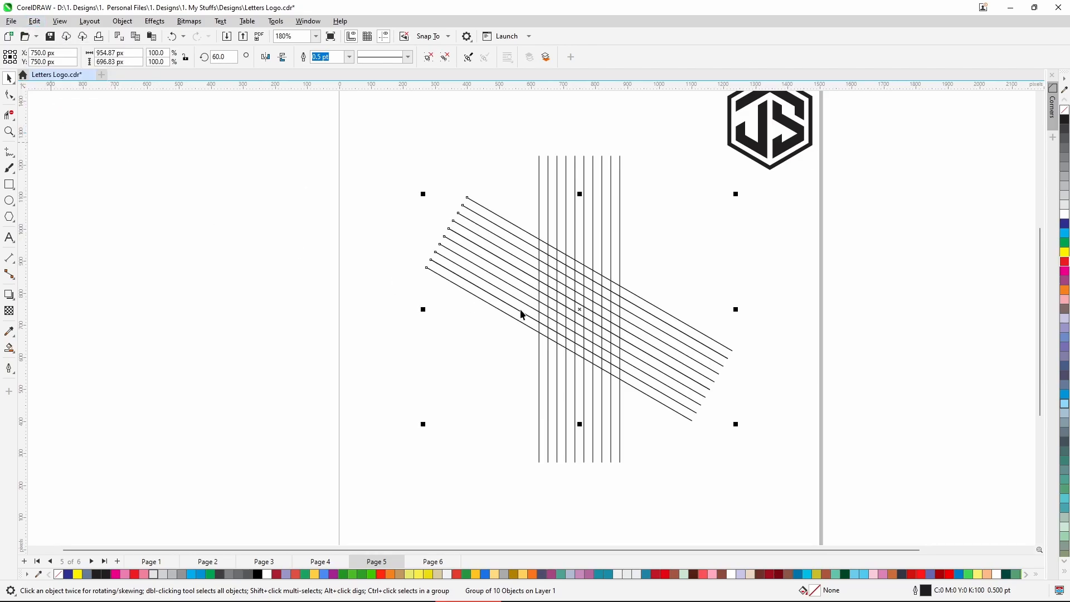
click(266, 57)
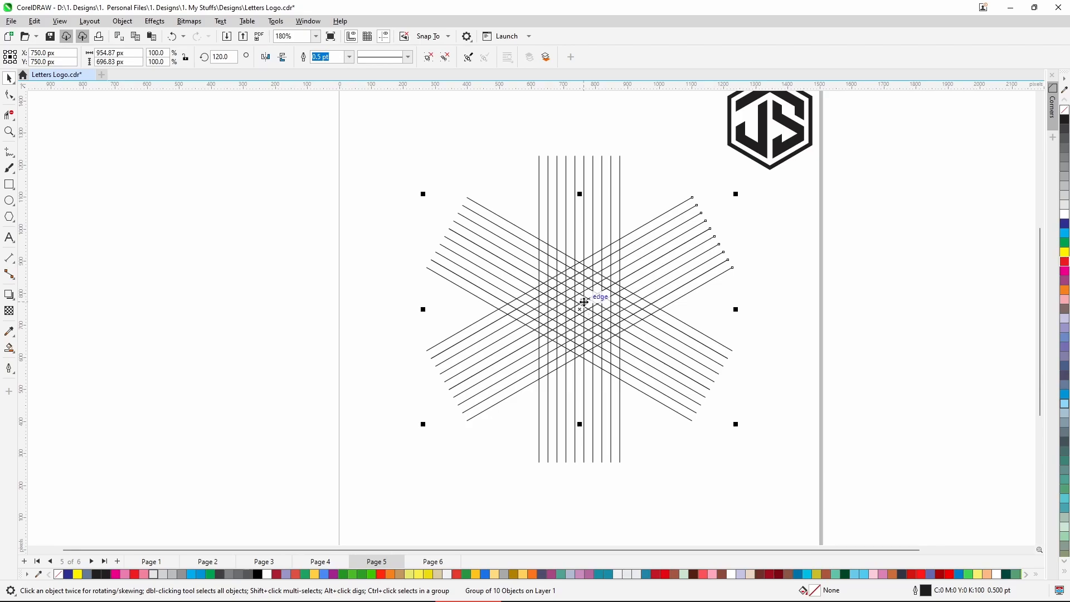
Step: Group the three crossing sets of lines into one object, leaving out the JS logo
scroll(576, 295, up, 3)
scroll(577, 287, down, 3)
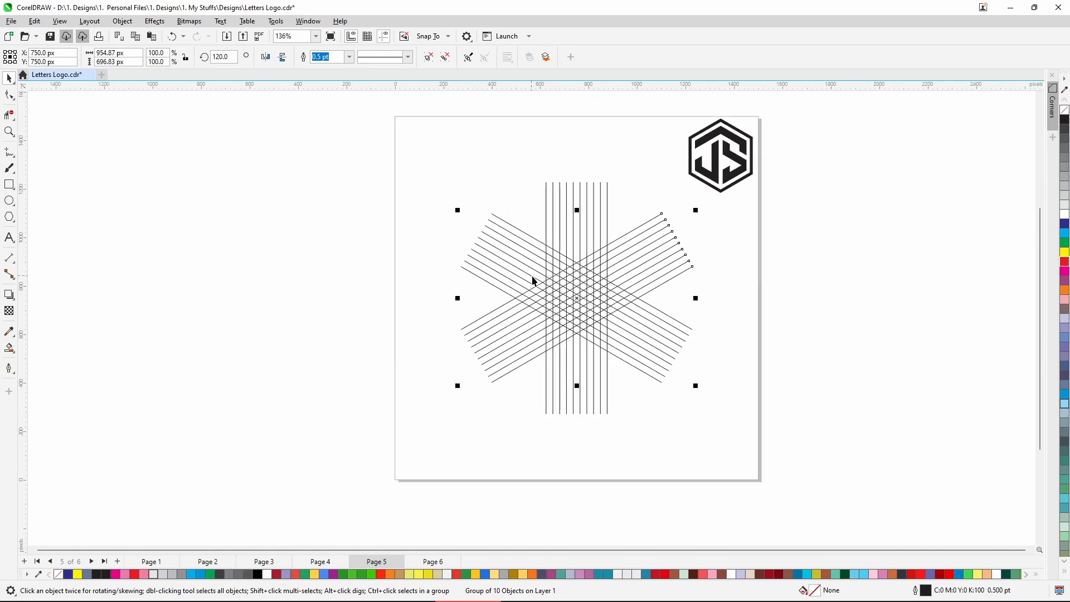
drag(424, 171, 711, 422)
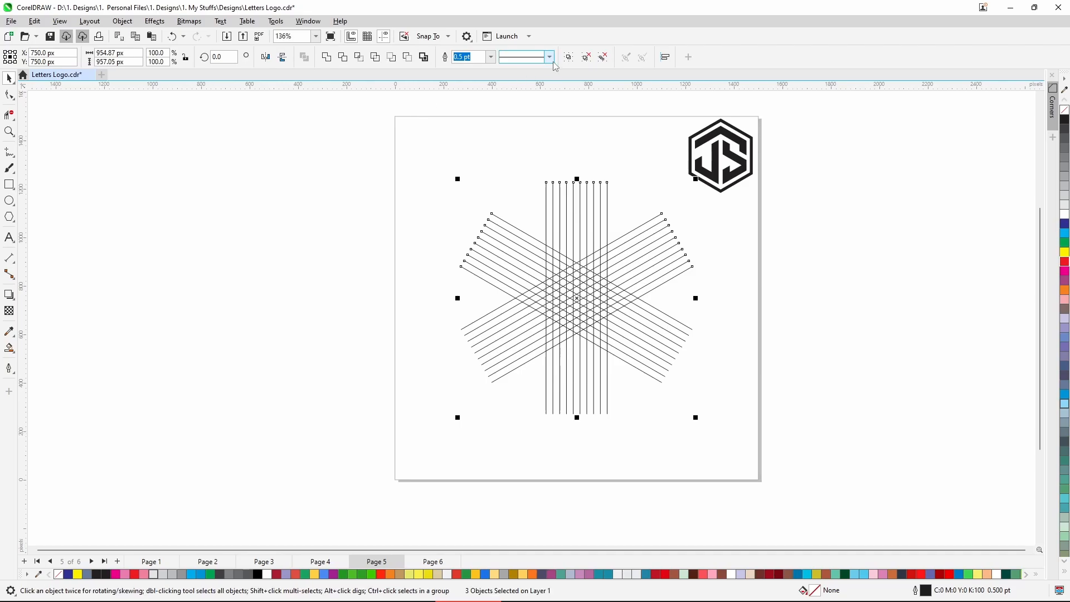
click(570, 58)
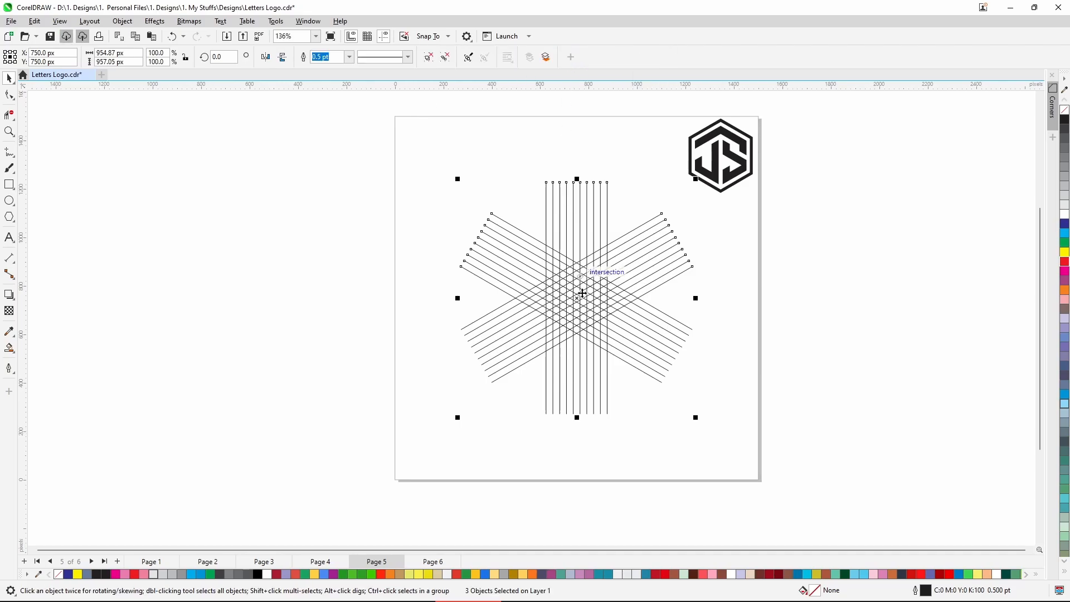
Step: Clear a roof-shaped band across the top of the hexagonal grid and down its upper right side with Virtual Segment Delete
scroll(584, 289, up, 6)
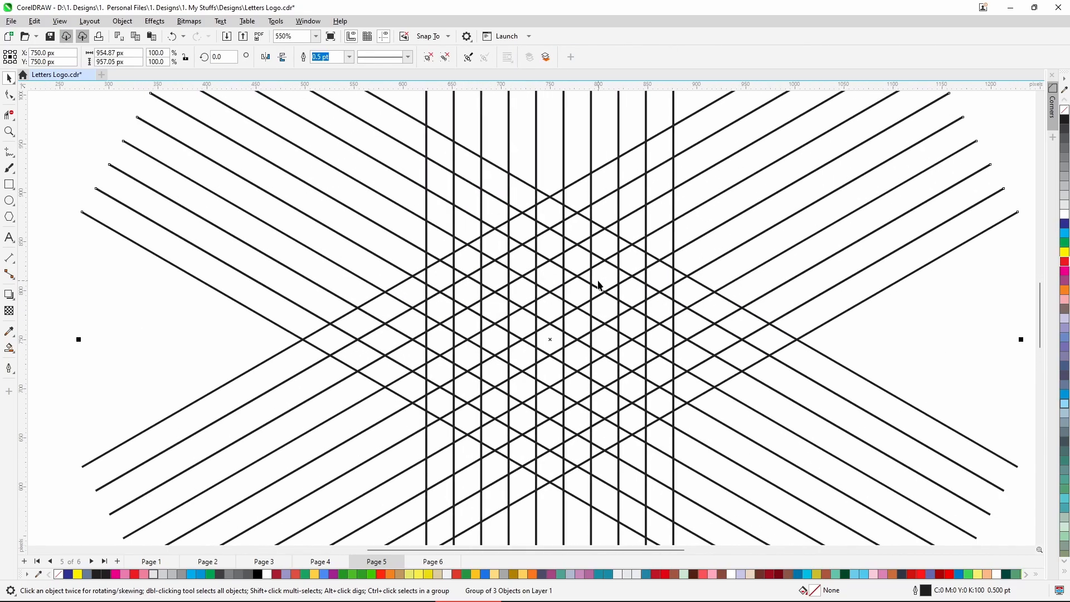
scroll(599, 285, up, 1)
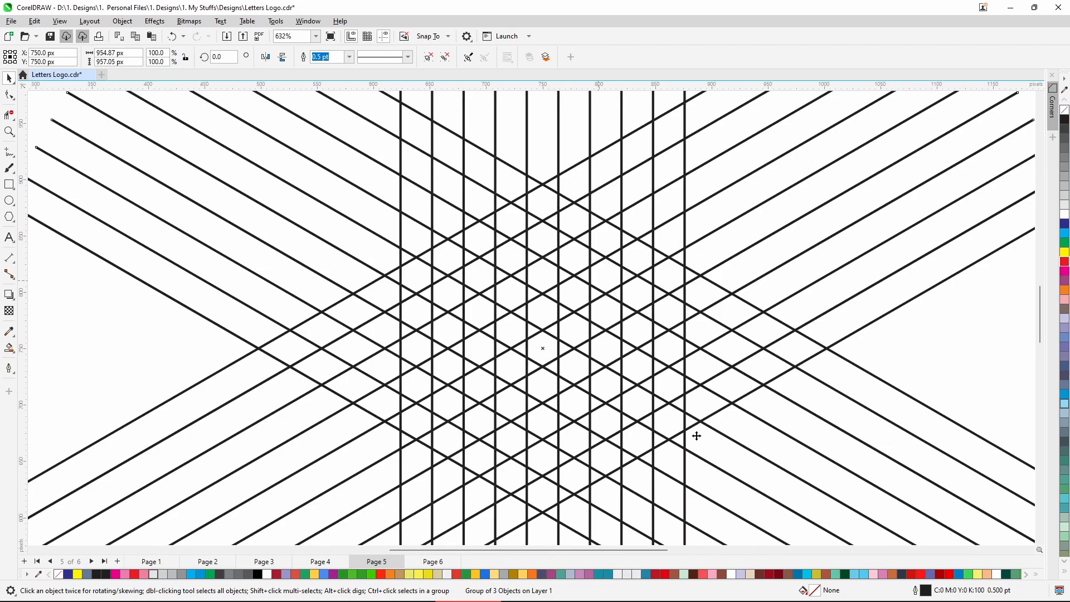
click(10, 119)
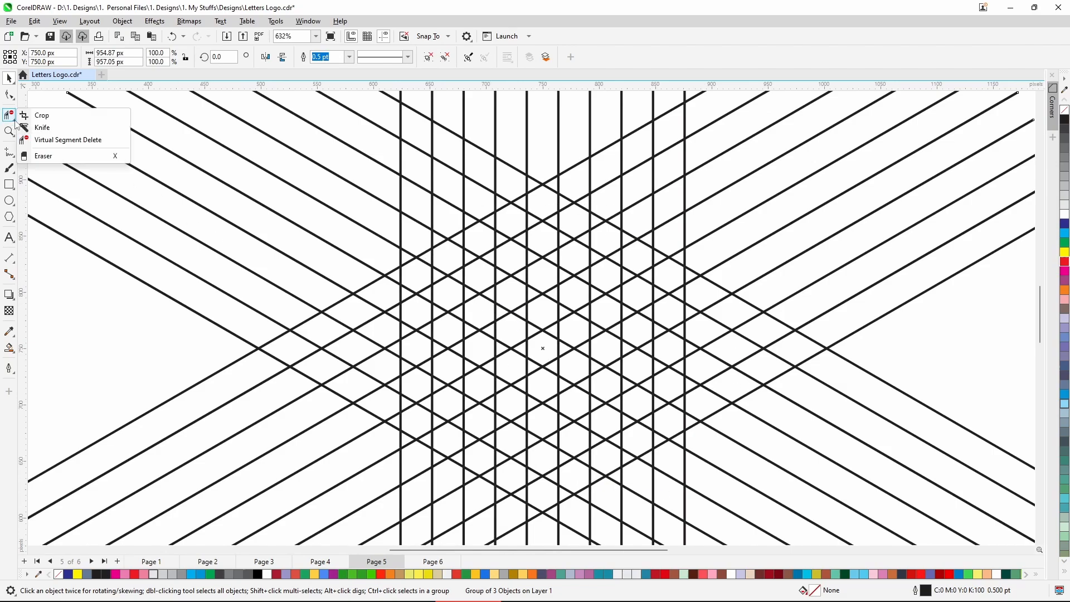
click(58, 140)
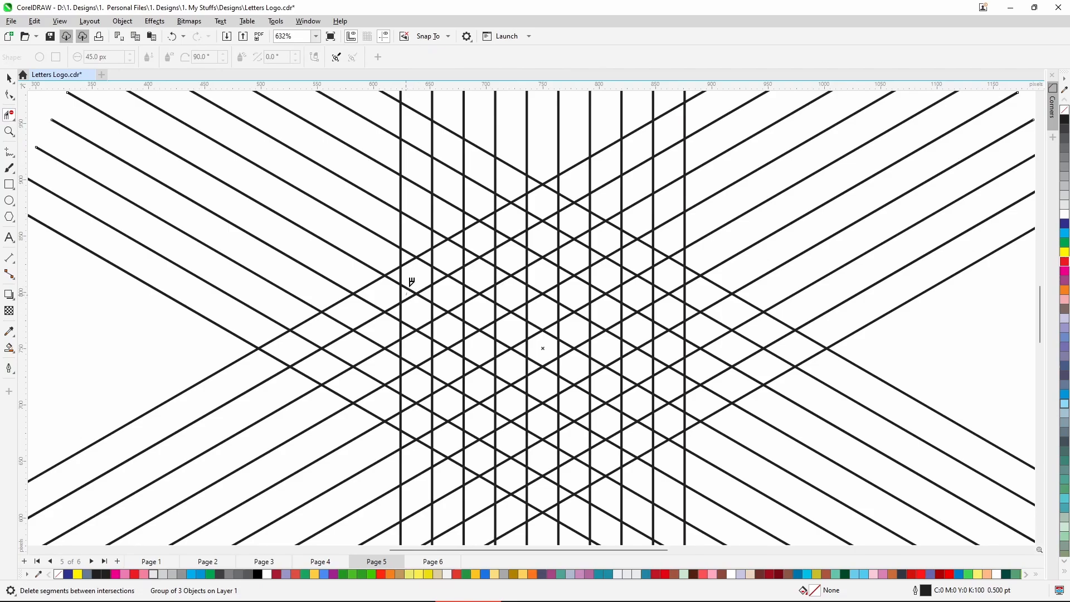
mouse_move(412, 281)
mouse_down()
mouse_move(547, 194)
mouse_move(670, 269)
mouse_move(679, 316)
mouse_up()
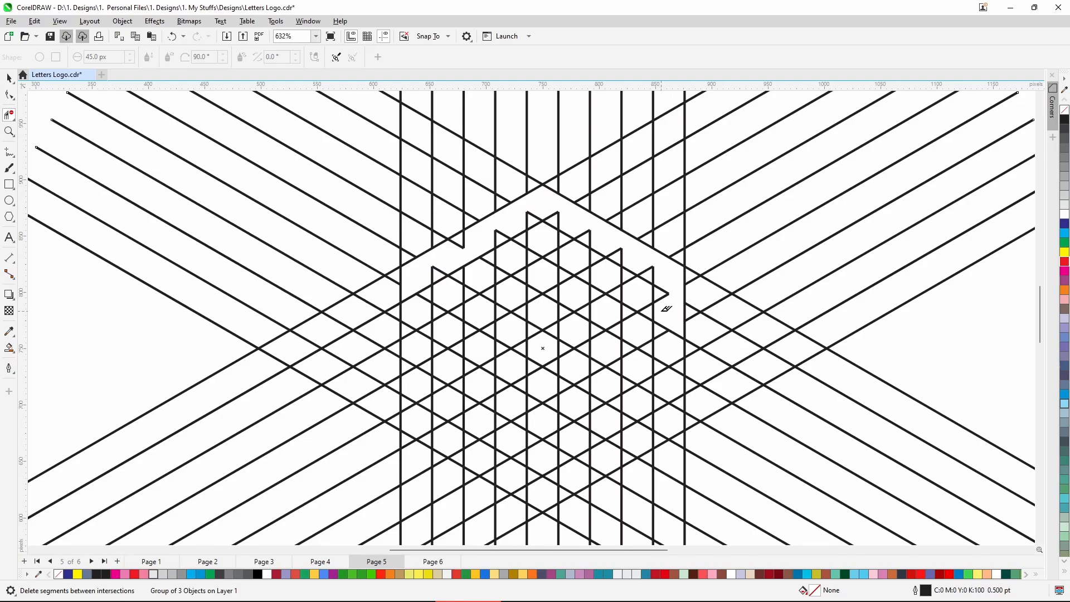
mouse_move(663, 309)
mouse_down()
mouse_move(652, 270)
mouse_move(537, 211)
mouse_move(444, 250)
mouse_move(419, 282)
mouse_move(448, 264)
mouse_up()
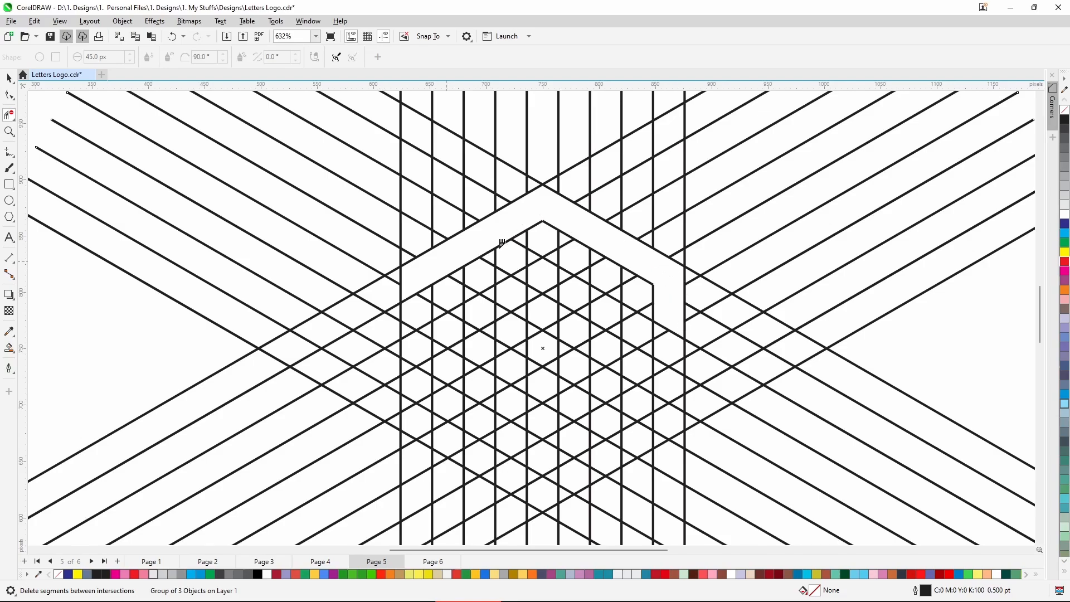
Step: Delete the grid segments inside the letter J: its central vertical stem, lower-left diagonal and short upturned left end
scroll(507, 247, down, 1)
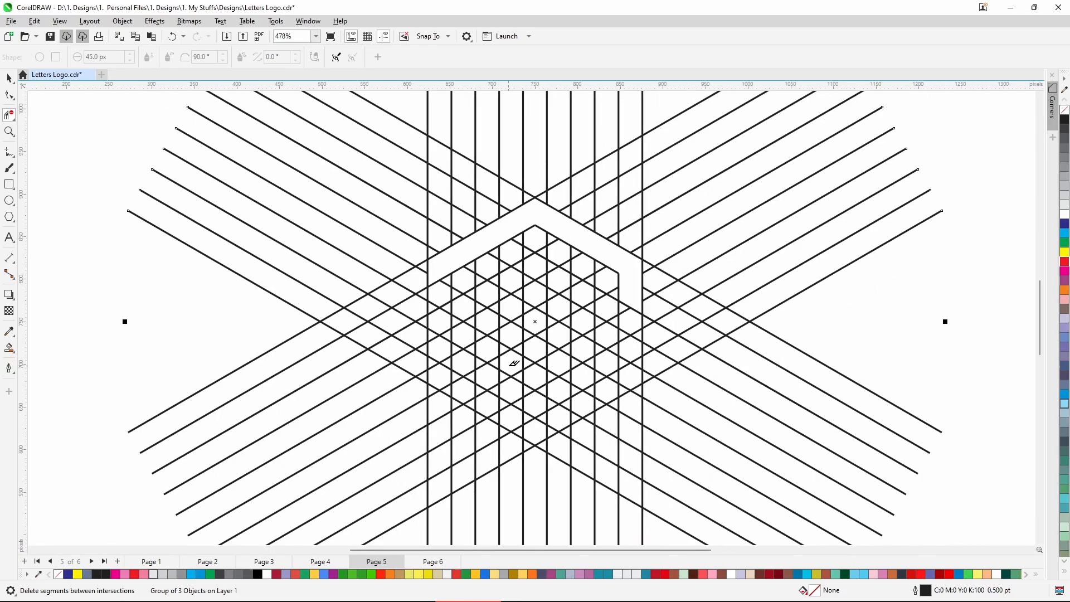
scroll(514, 363, up, 1)
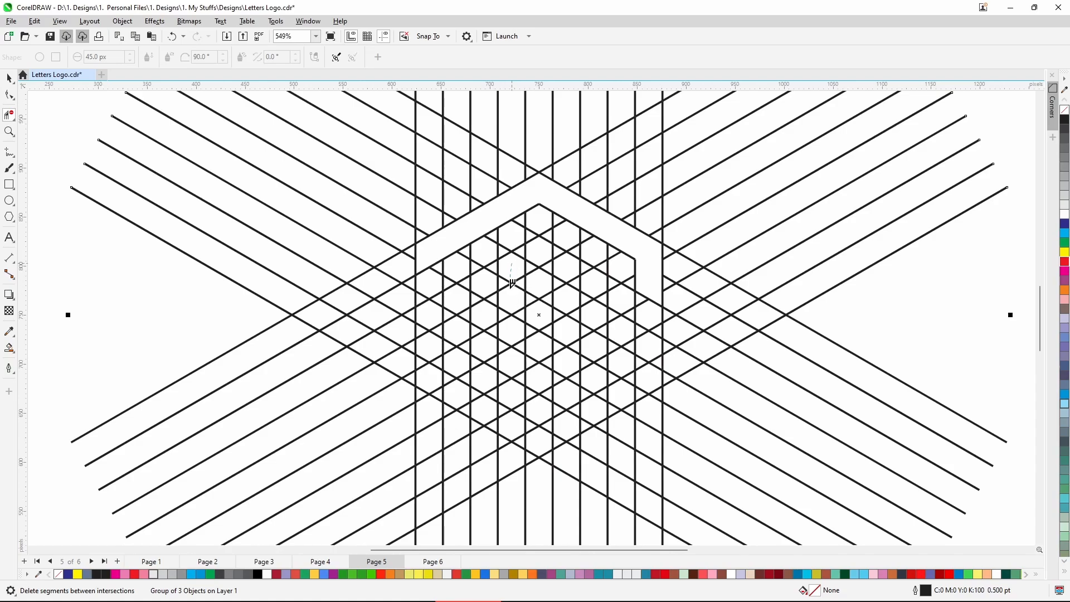
mouse_move(512, 283)
mouse_down()
mouse_move(511, 411)
mouse_move(524, 436)
mouse_move(440, 383)
mouse_move(427, 368)
mouse_move(431, 347)
mouse_up()
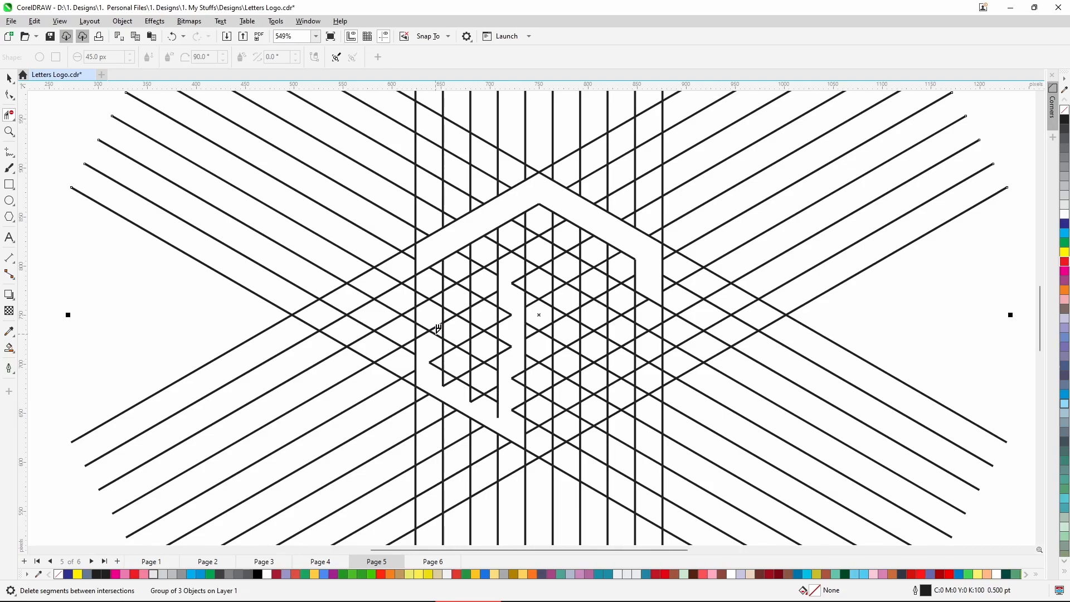
mouse_move(433, 351)
mouse_down()
mouse_move(445, 380)
mouse_move(514, 418)
mouse_move(520, 362)
mouse_move(506, 280)
mouse_move(517, 268)
mouse_move(520, 291)
mouse_up()
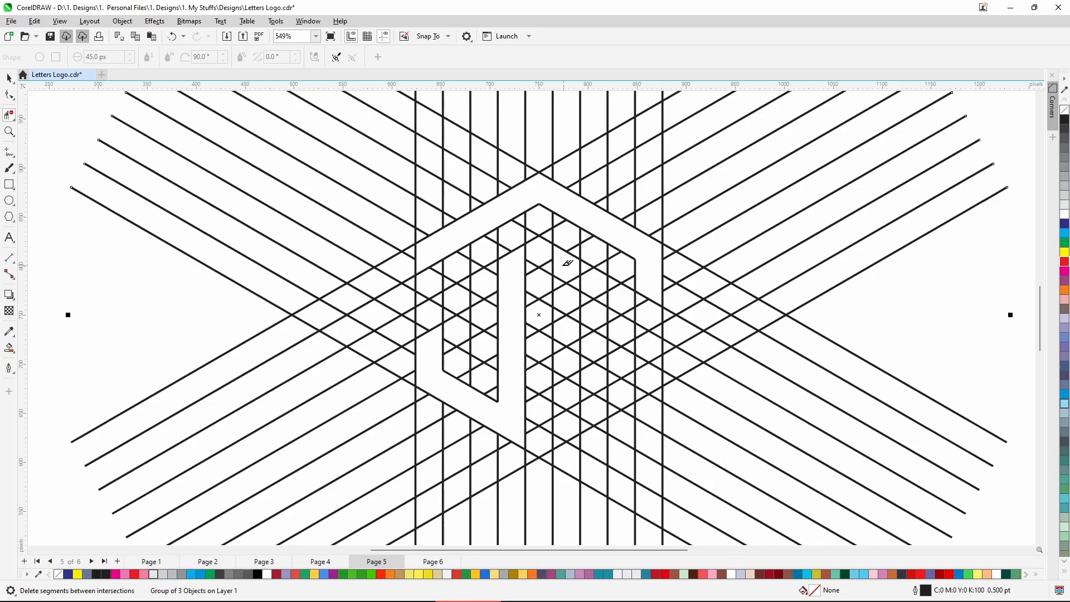
Step: Delete the grid segments inside the letter S: its upper-left stem, central diagonal, right side and lower-left end with Virtual Segment Delete
mouse_move(566, 268)
mouse_down()
mouse_move(563, 306)
mouse_move(651, 348)
mouse_move(649, 391)
mouse_move(578, 415)
mouse_up()
drag(559, 434, 568, 399)
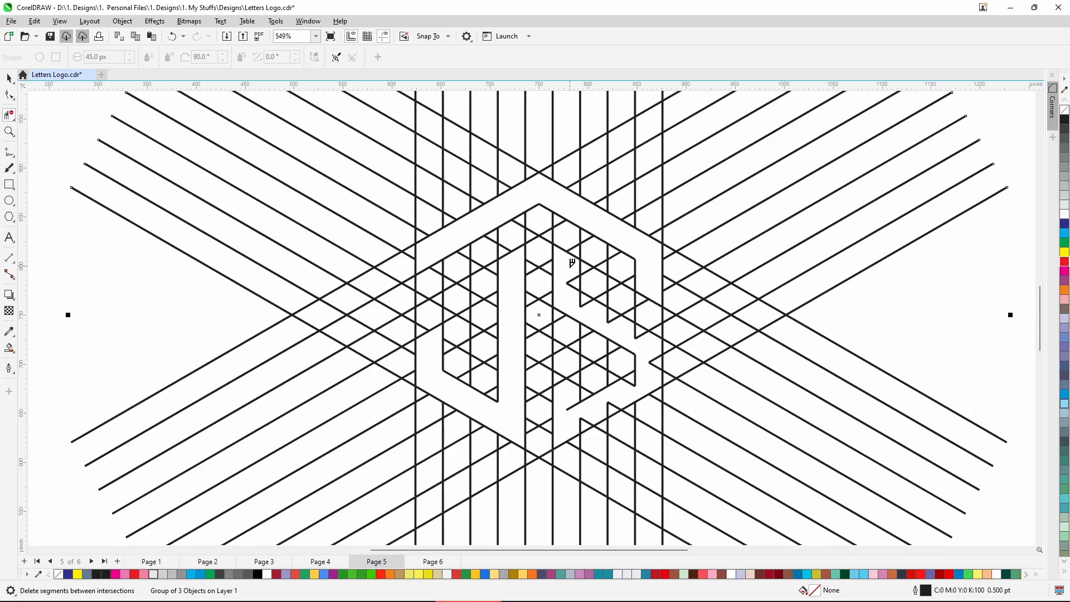
mouse_move(571, 262)
mouse_down()
mouse_move(578, 302)
mouse_move(648, 341)
mouse_move(656, 366)
mouse_move(580, 426)
mouse_move(576, 396)
mouse_up()
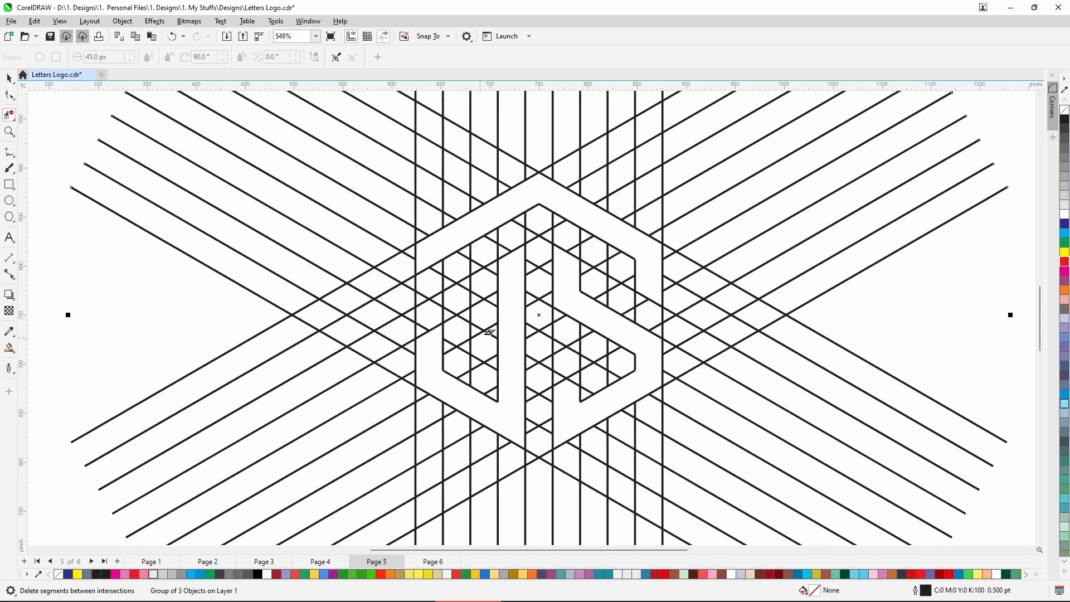
Step: Fill the cleared J, S and roof-shaped band regions with blue-grey C:40 M:20 Y:0 K:40 using Smart Fill
scroll(538, 318, up, 1)
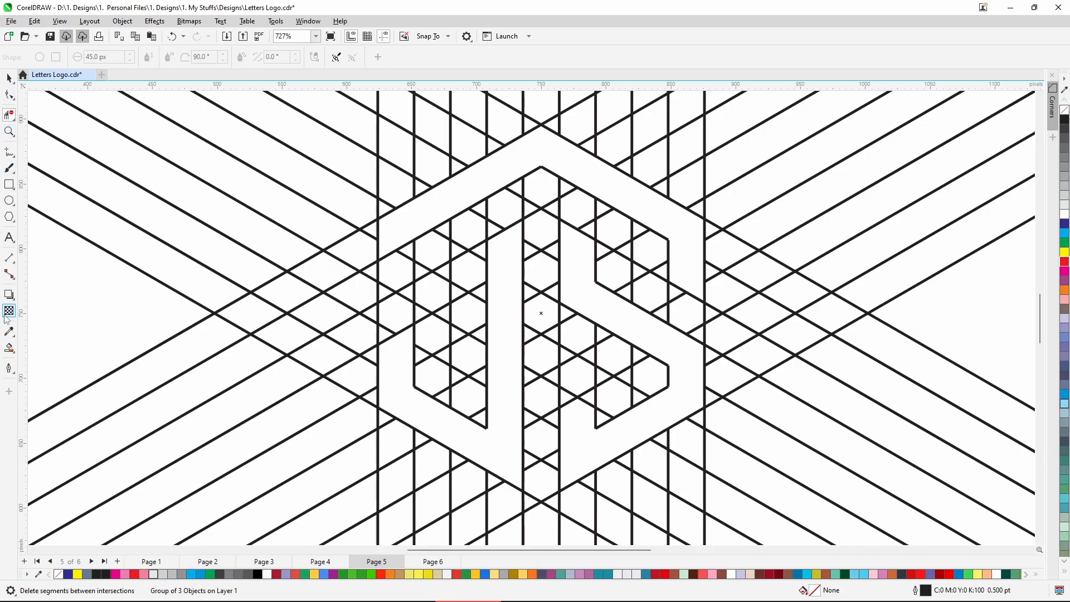
click(14, 354)
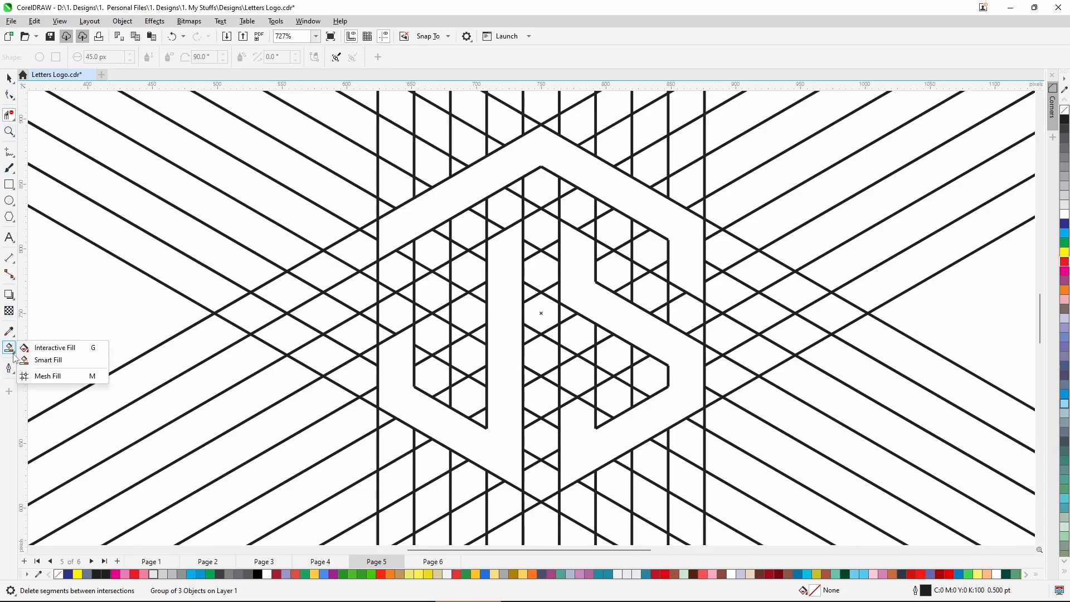
click(51, 361)
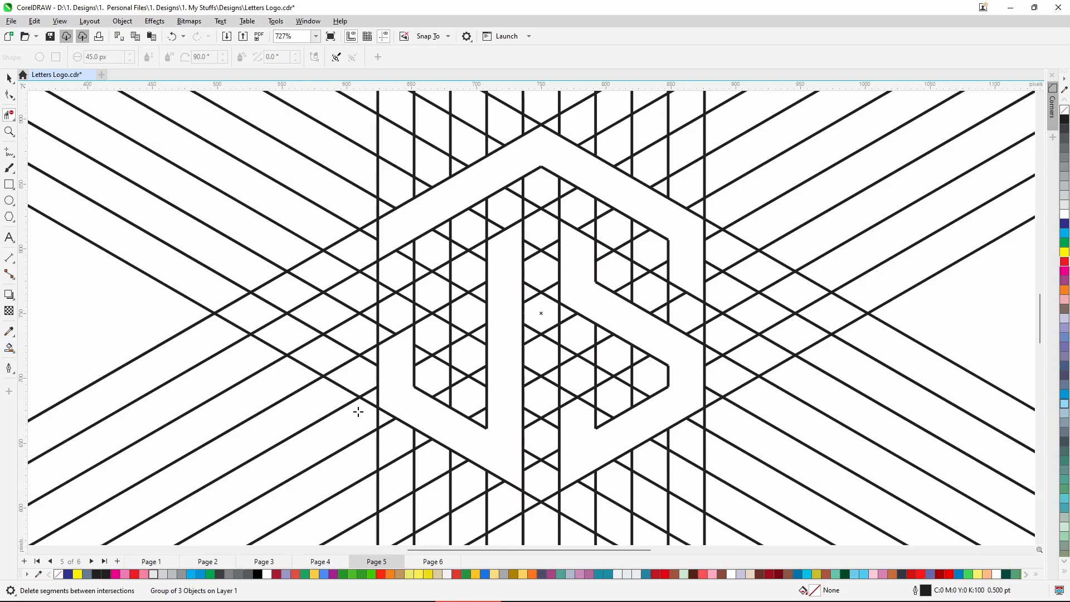
click(396, 368)
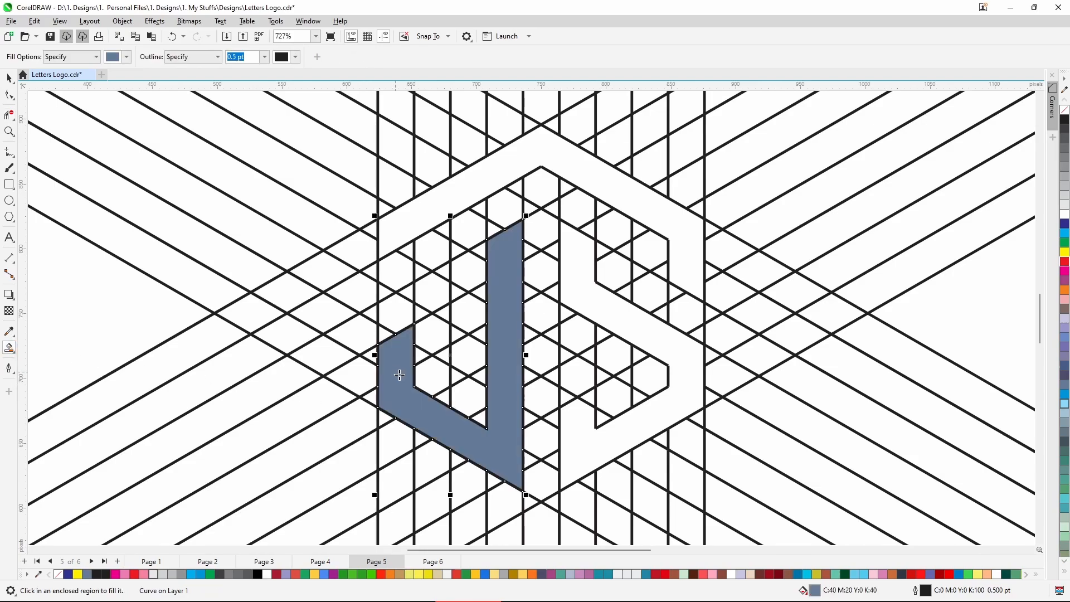
click(576, 282)
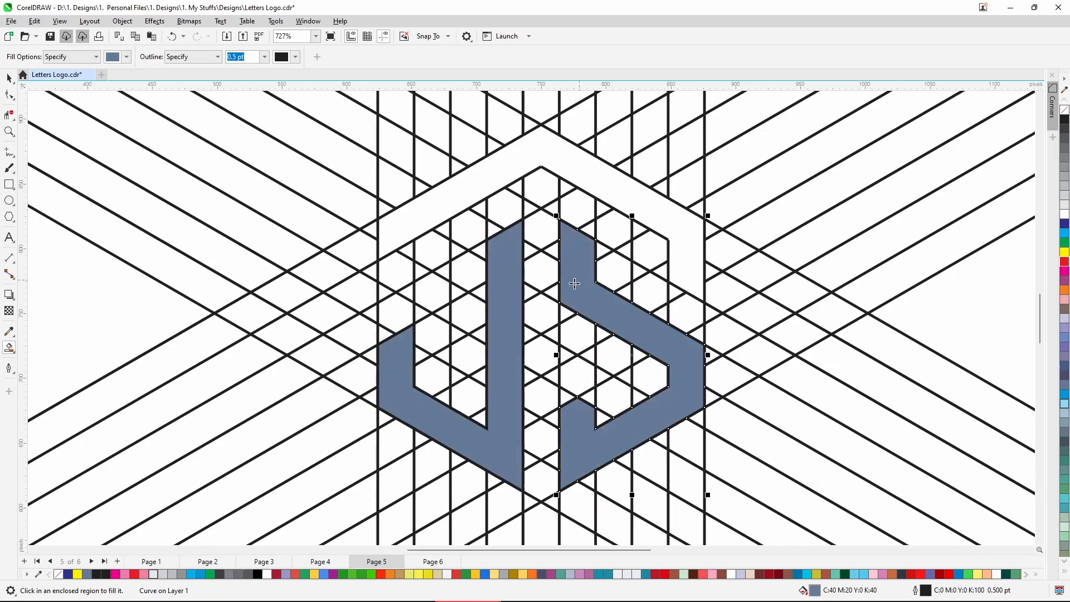
click(507, 167)
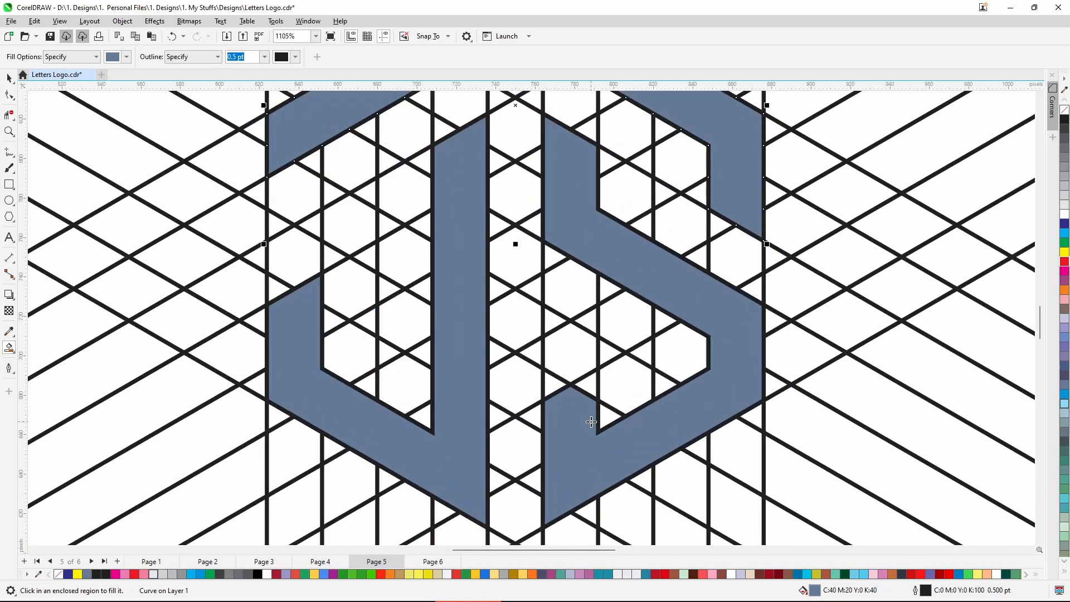
Step: Delete the S fill and the stray grid segment at its lower-left end, and refill the S with Smart Fill
scroll(590, 416, up, 2)
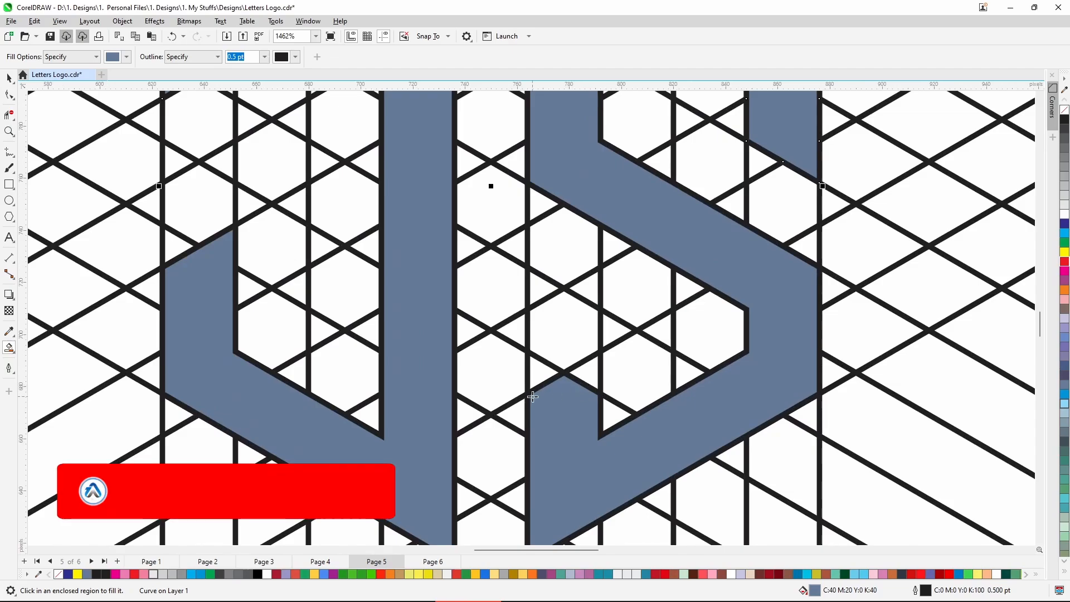
click(7, 116)
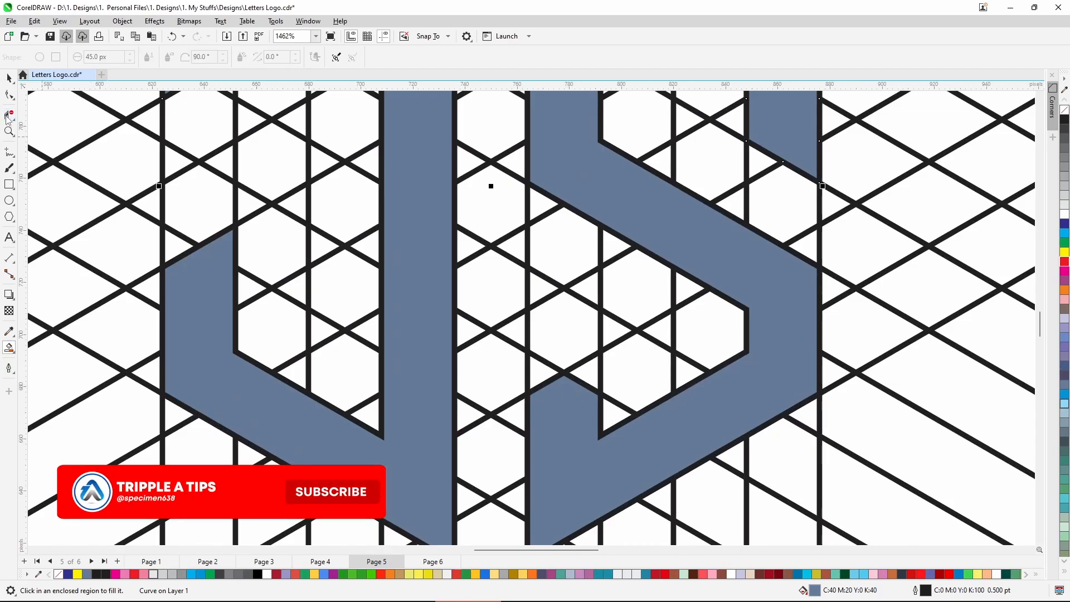
click(577, 391)
scroll(415, 504, down, 1)
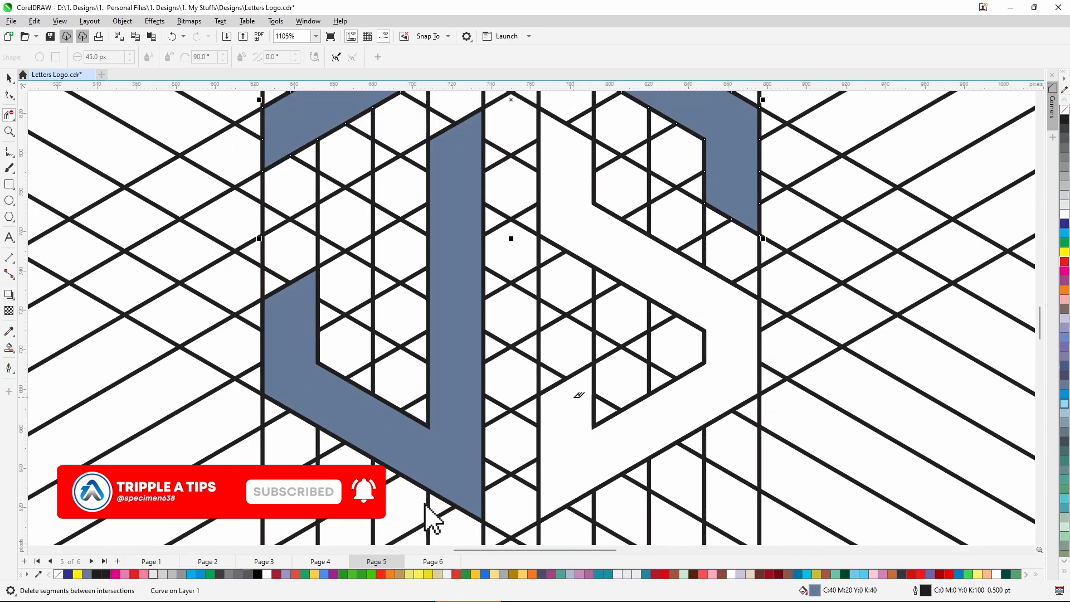
click(9, 349)
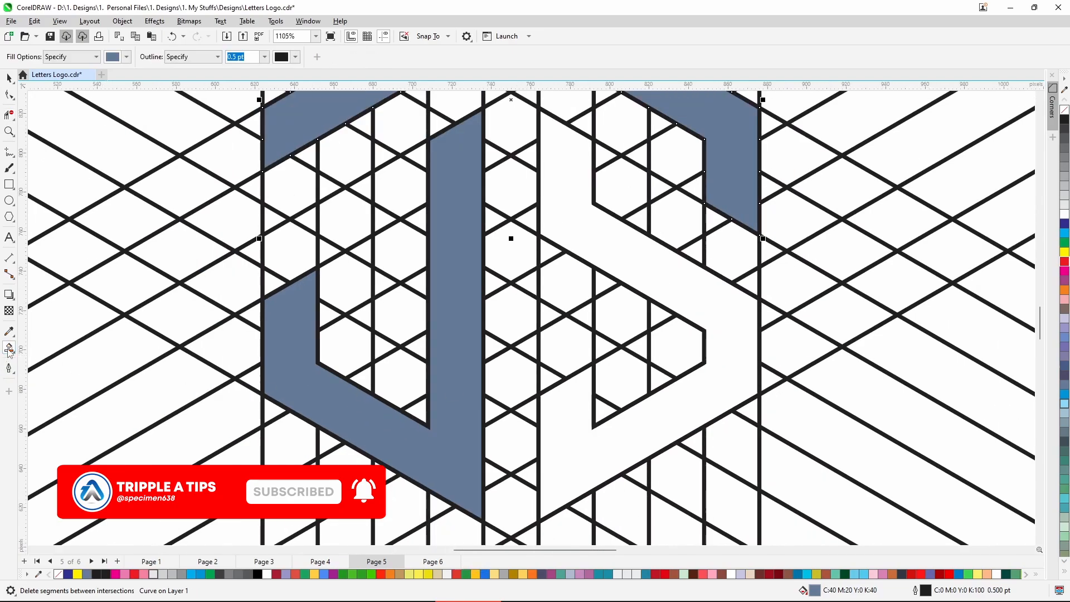
click(574, 450)
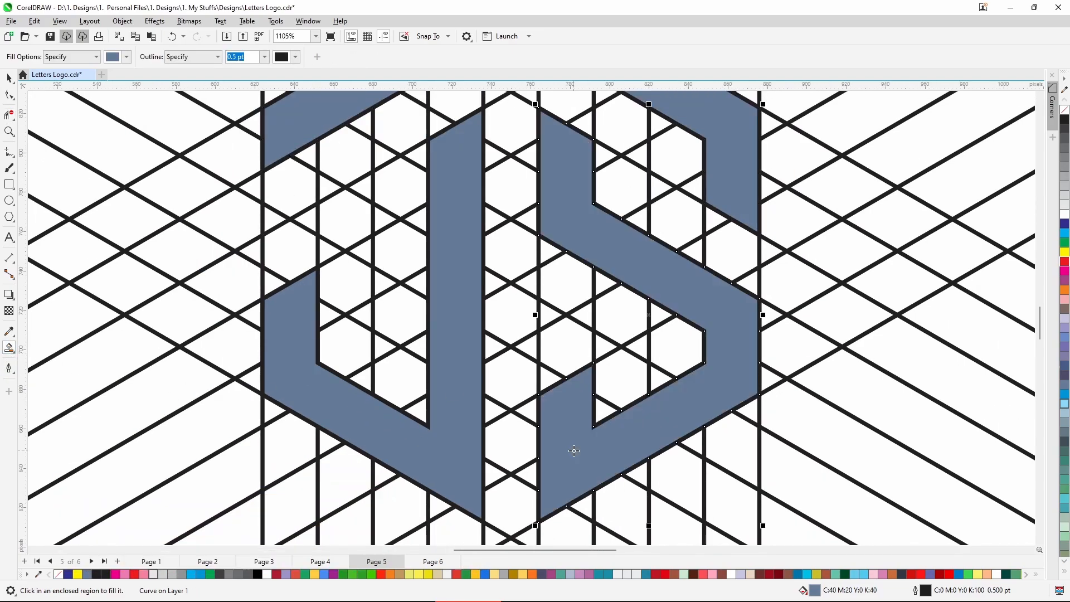
Step: Select the filled roof band, J and S together and move them off the grid to the left, straddling the page edge
scroll(575, 451, down, 1)
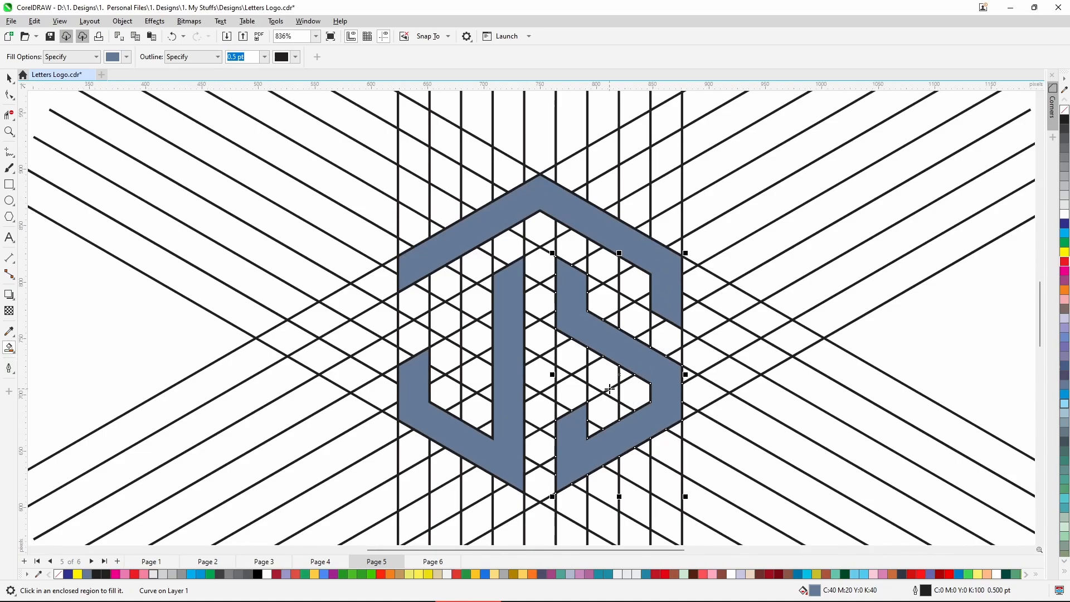
scroll(585, 317, down, 2)
click(9, 78)
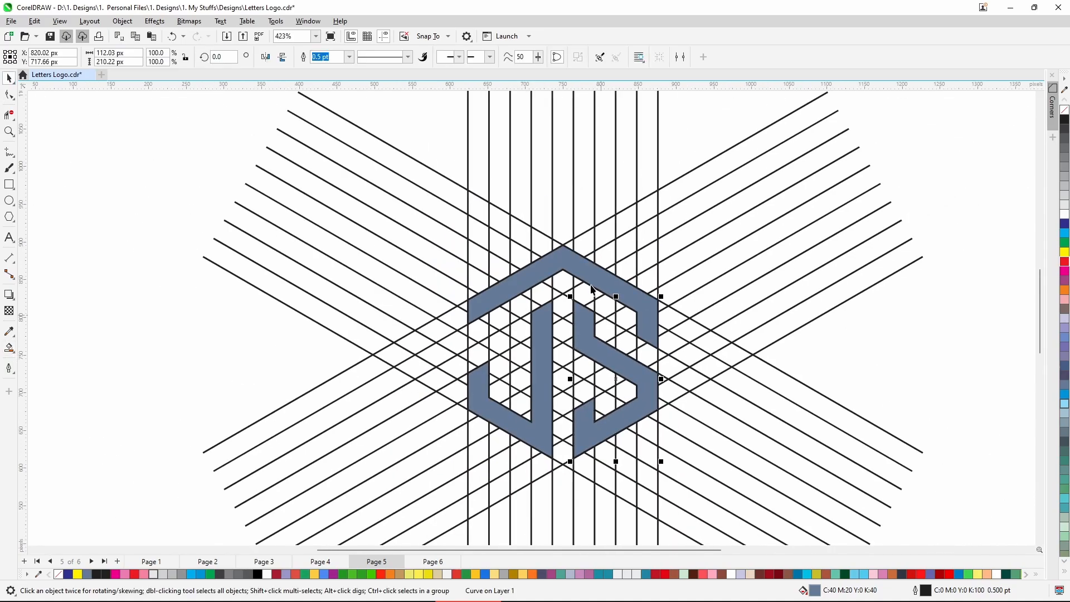
click(565, 268)
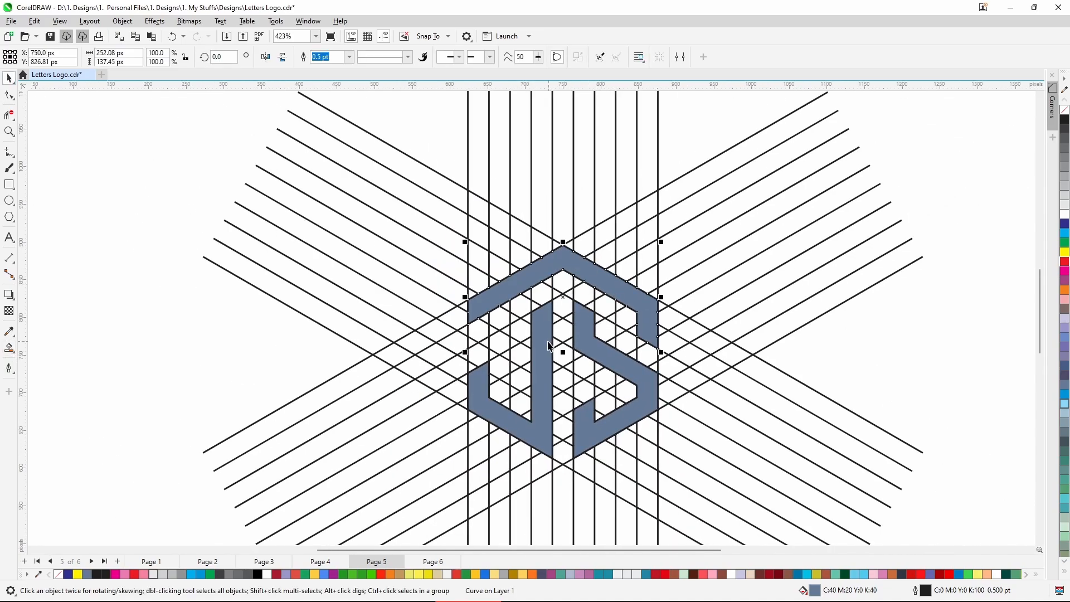
shift+click(615, 358)
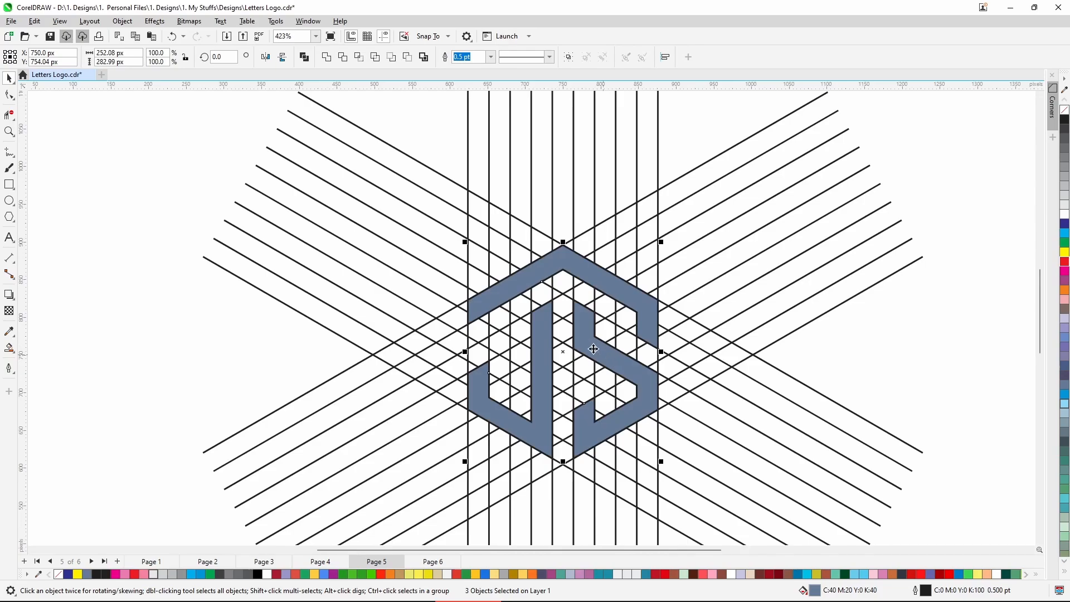
scroll(590, 343, down, 1)
shift+click(559, 362)
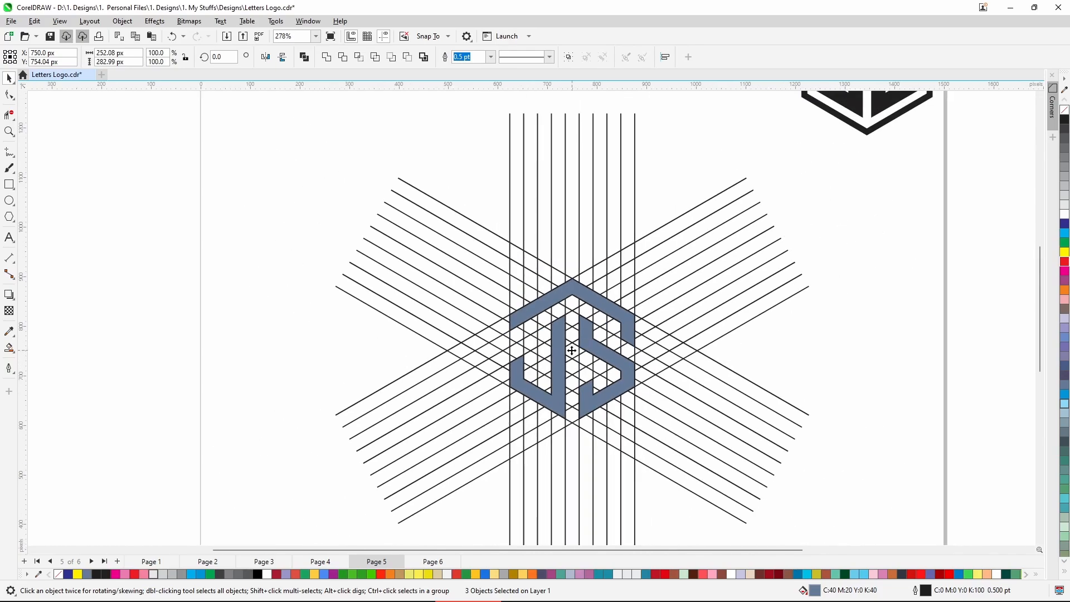
drag(573, 350, 203, 353)
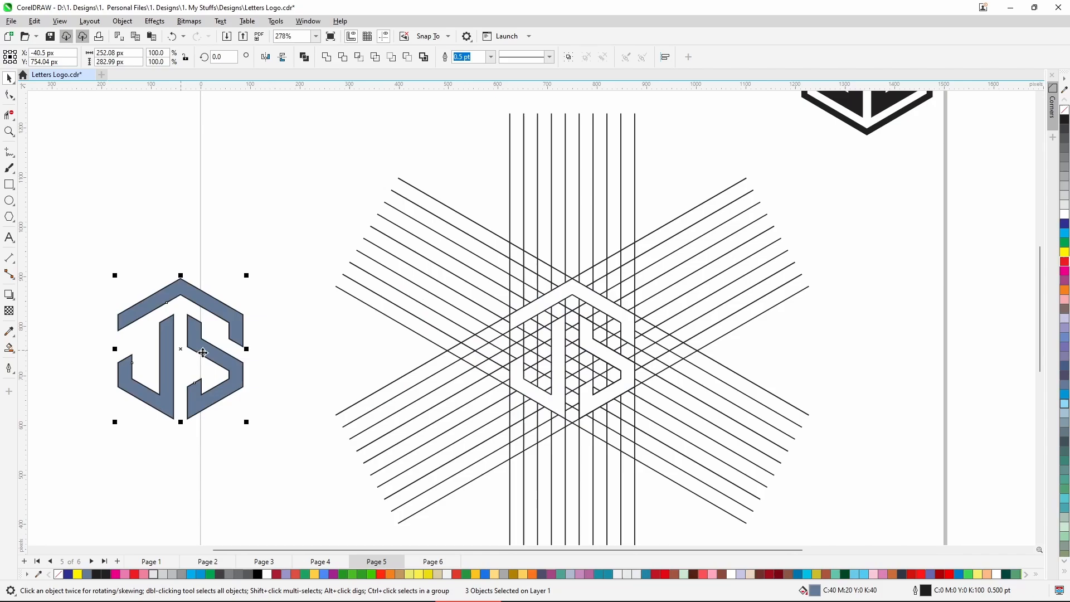
Step: Select the whole grid of crossing lines and delete it
click(332, 334)
scroll(664, 335, down, 1)
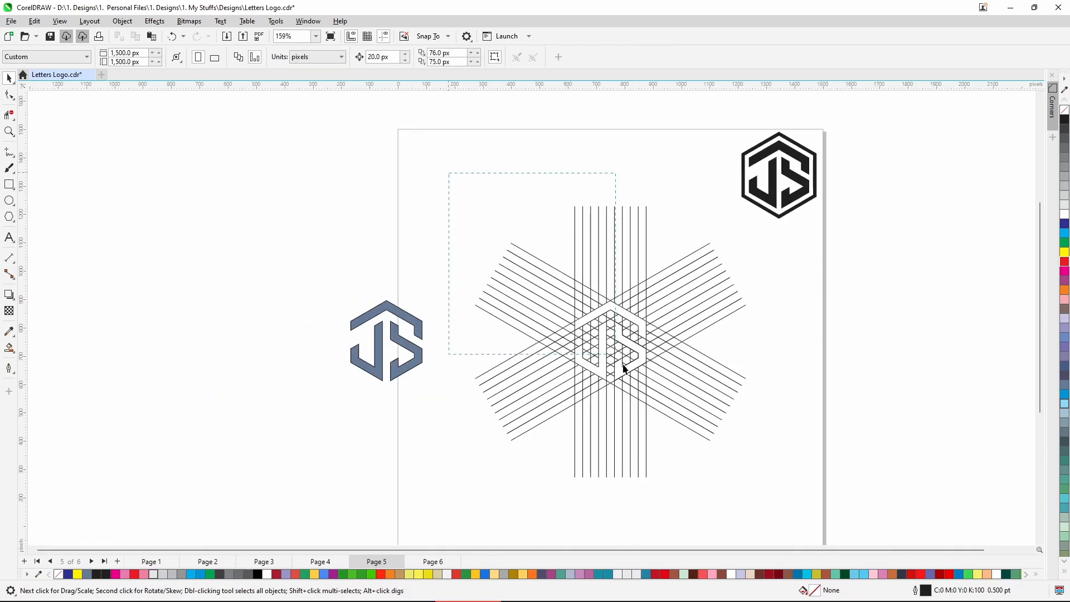
drag(625, 369, 748, 500)
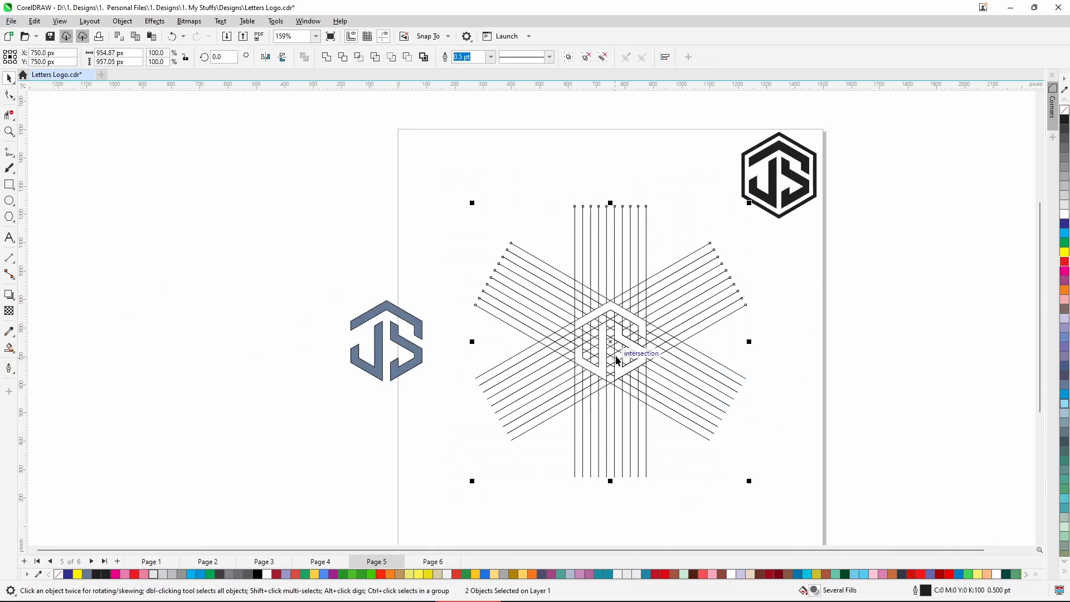
key(Delete)
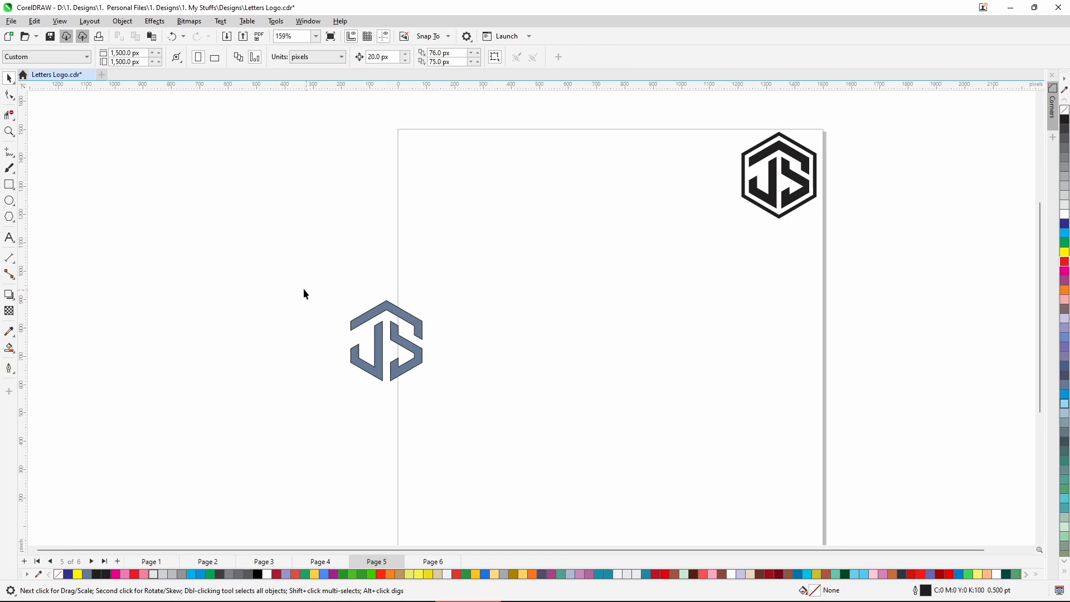
Step: Group the three filled logo shapes and scale the group up proportionally to about 630 by 707 px
drag(498, 425, 499, 430)
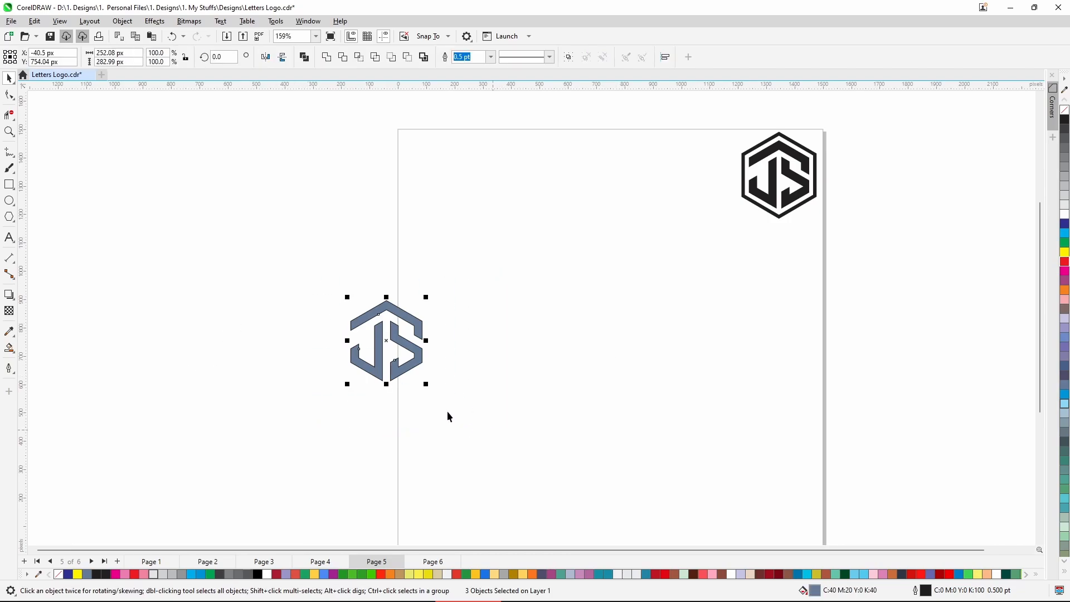
key(ctrl+g)
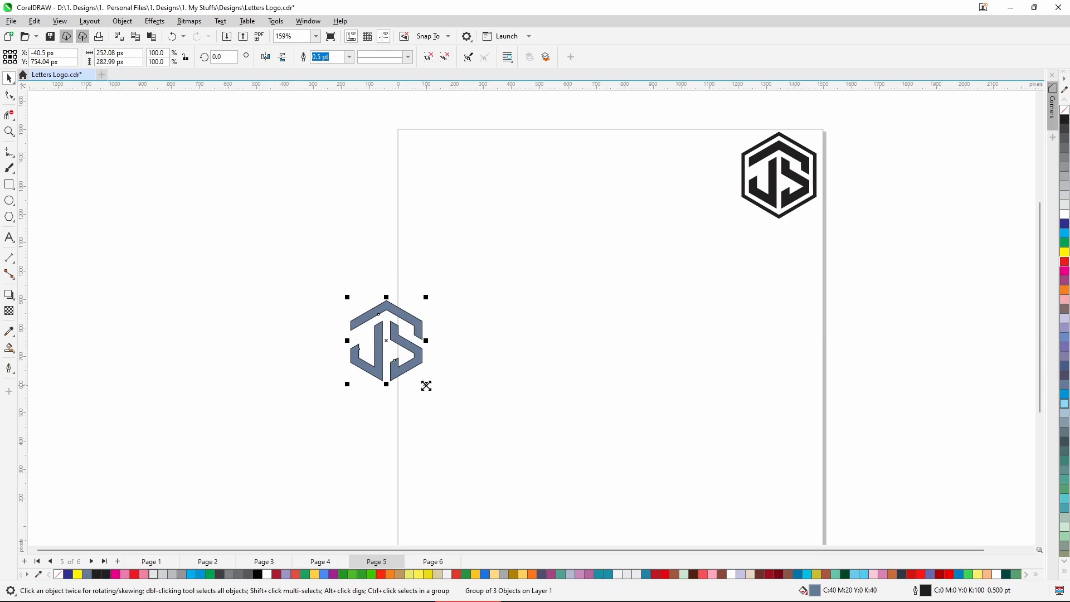
drag(427, 386, 482, 446)
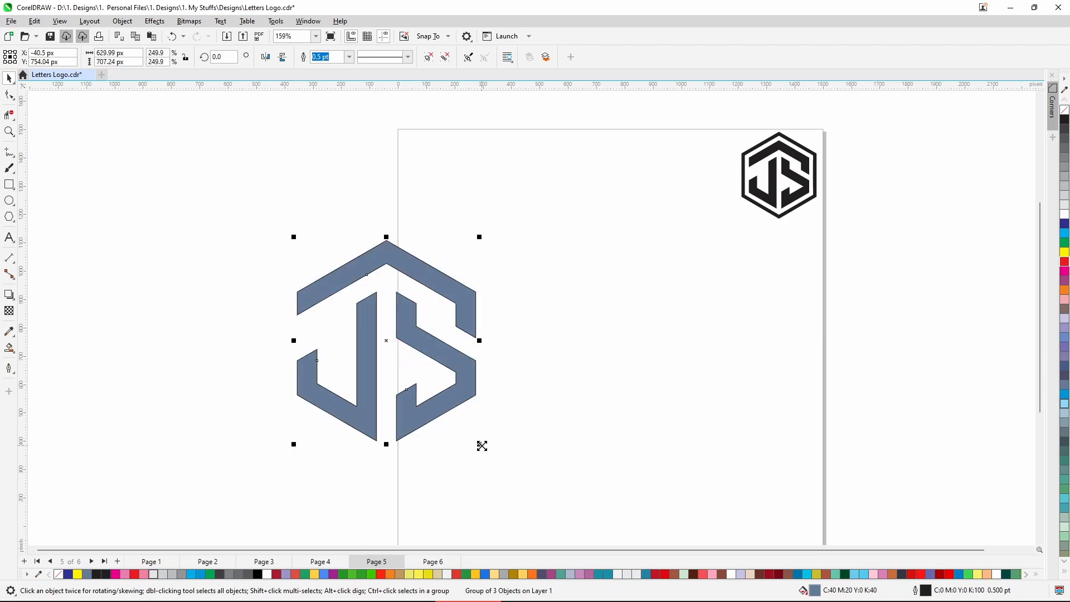
Step: Center the enlarged JS logo group on the page and deselect it
key(p)
scroll(272, 277, down, 2)
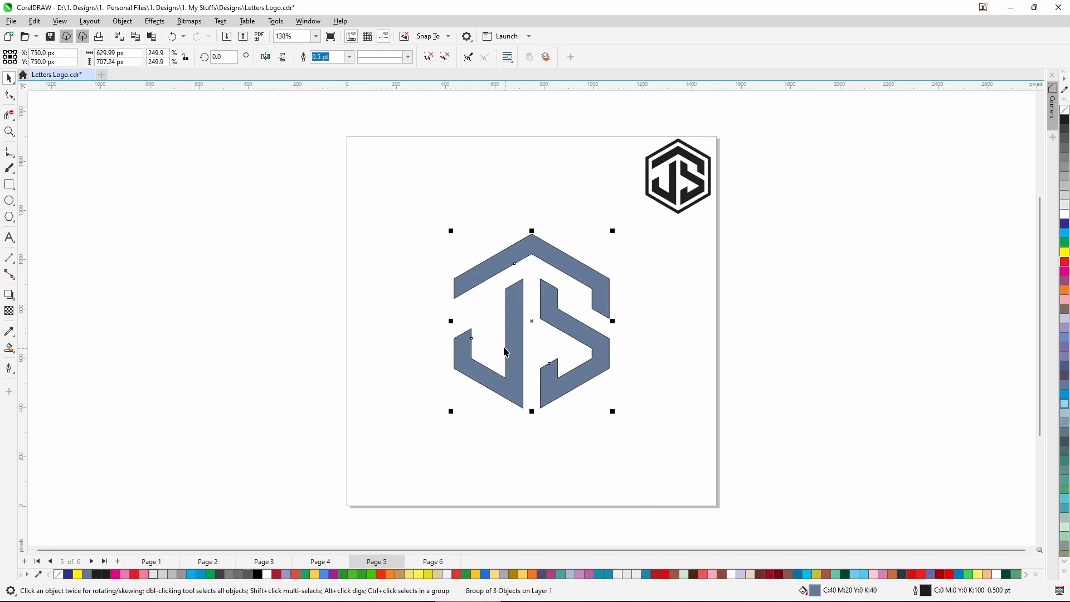
click(721, 261)
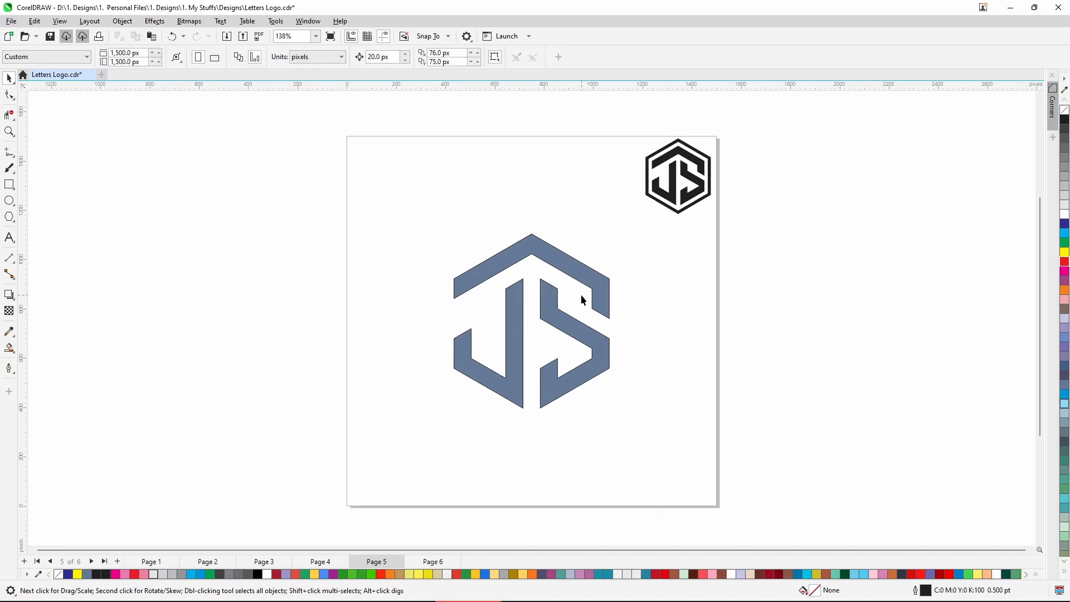
Step: Remove the outline from the blue-grey JS logo group by applying No Outline
click(538, 256)
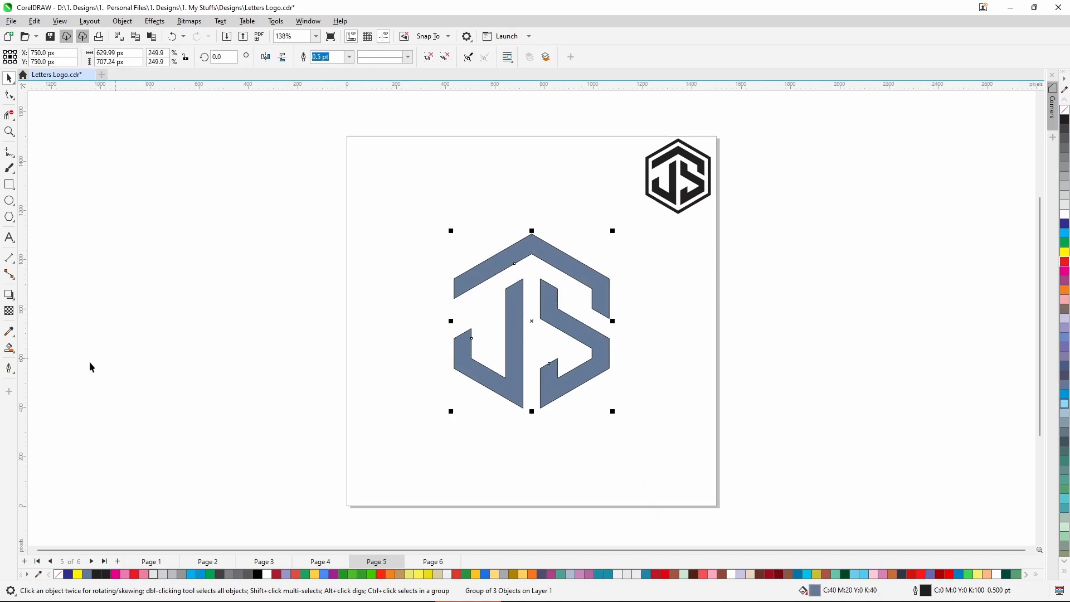
click(18, 373)
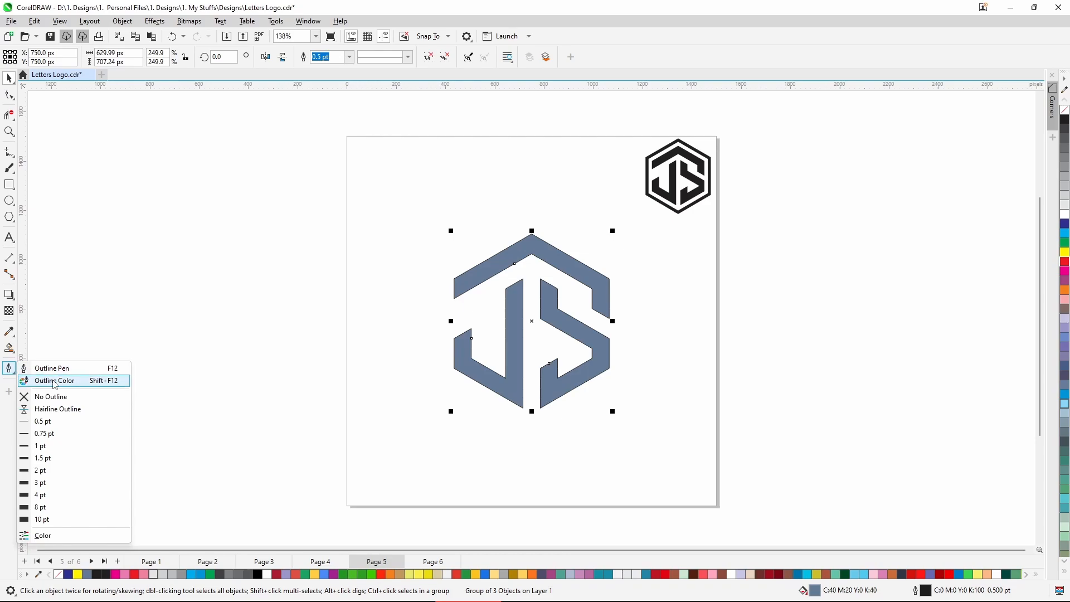
click(53, 398)
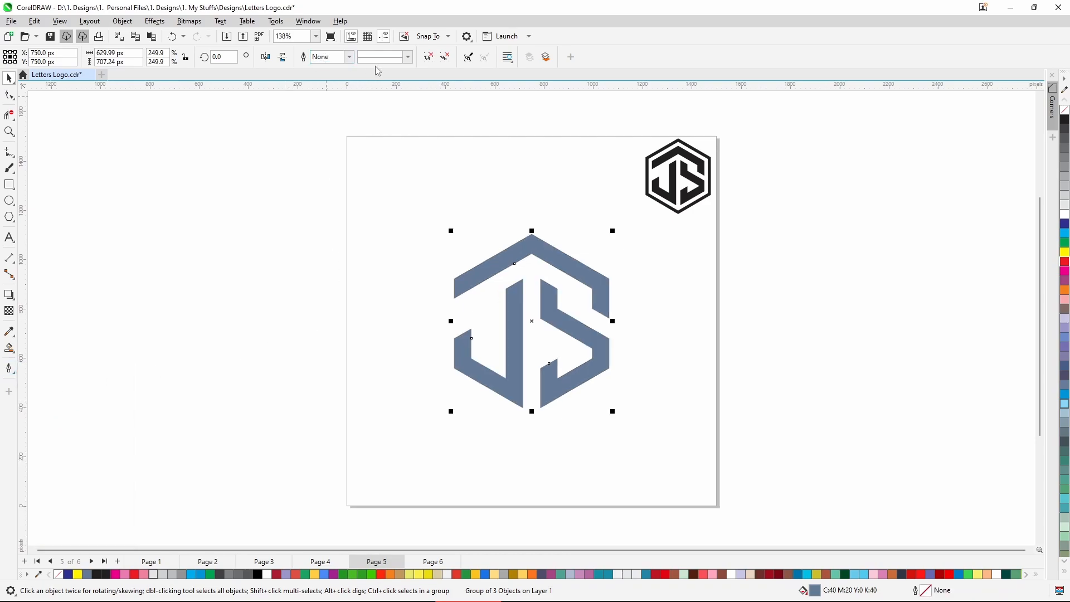
Step: Try a Hairline outline on the logo group and return its outline width to None
click(349, 57)
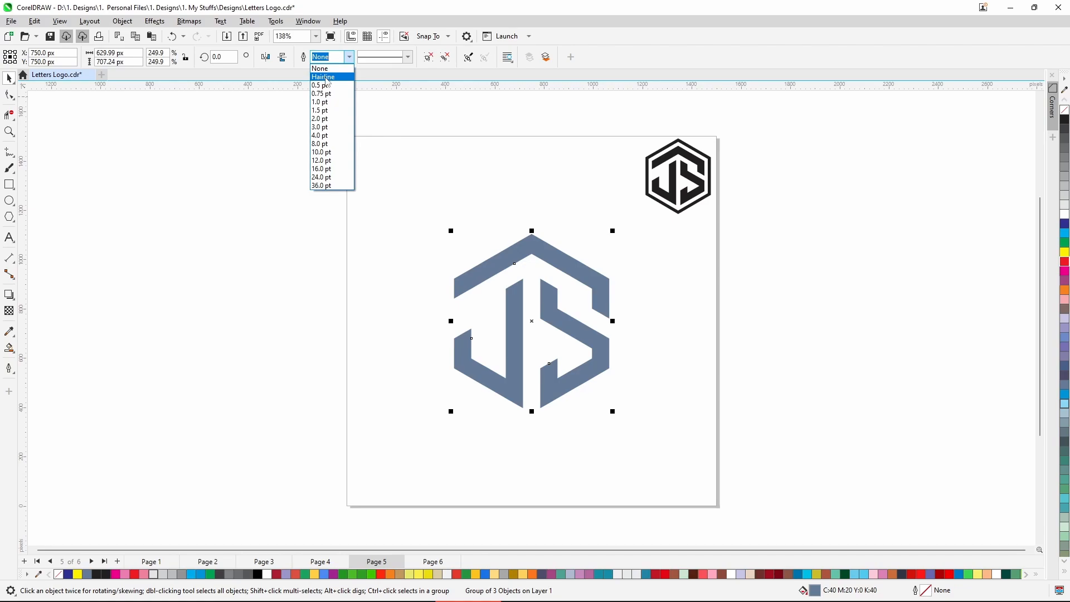
click(327, 78)
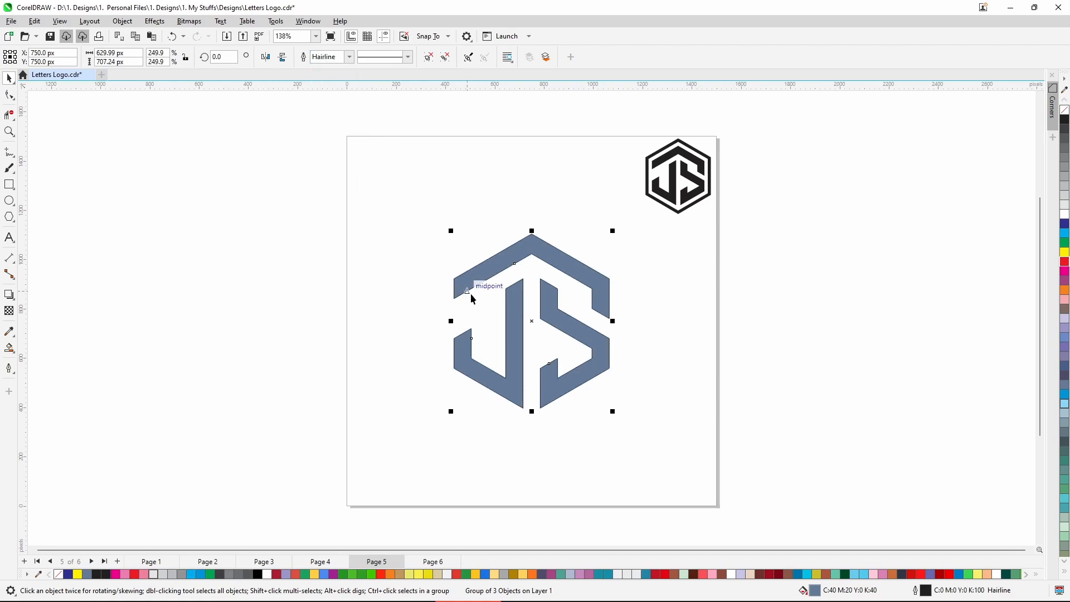
click(349, 57)
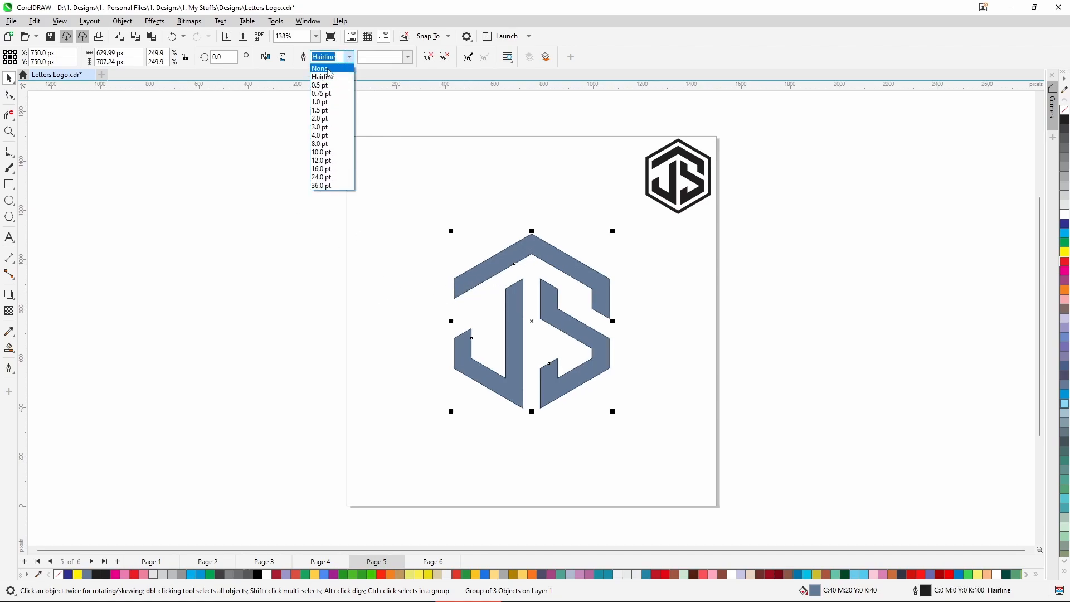
click(328, 69)
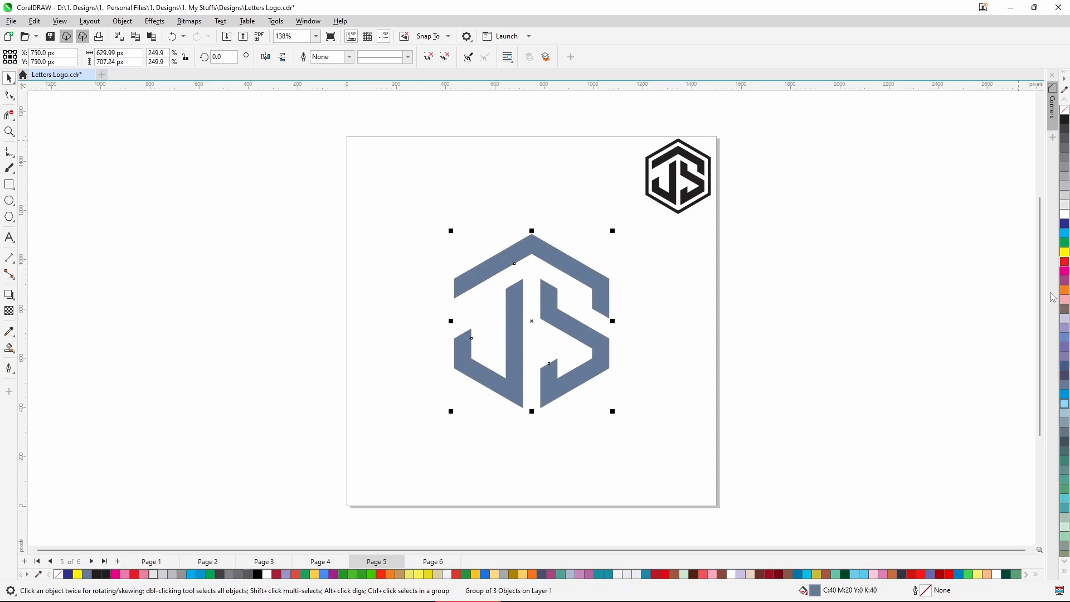
Step: Fill the JS logo group with black (C100 M100 Y100 K100) and deselect it
click(1064, 572)
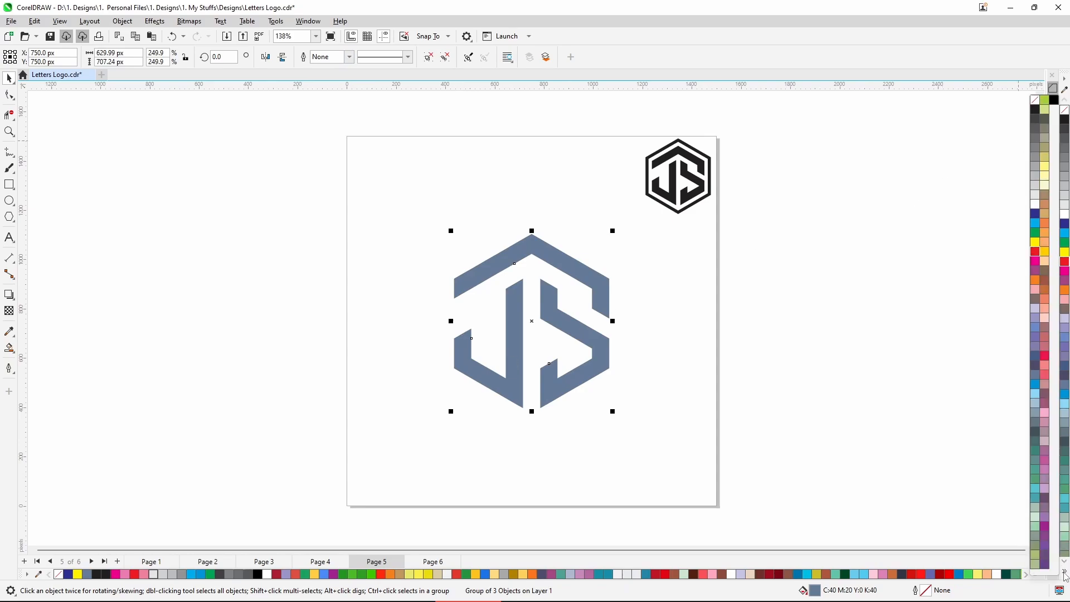
click(1054, 101)
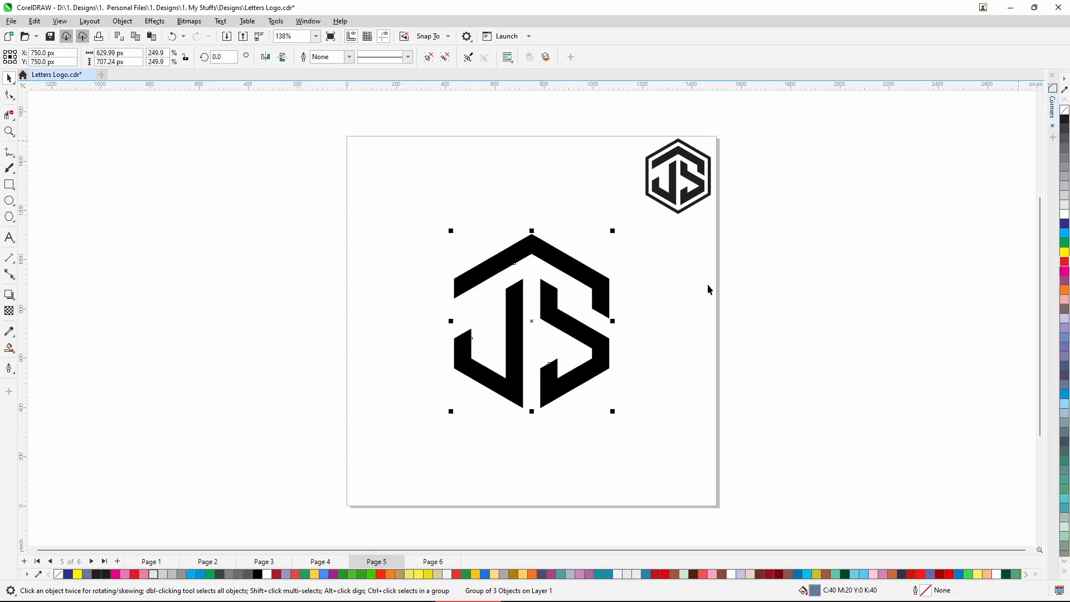
click(405, 289)
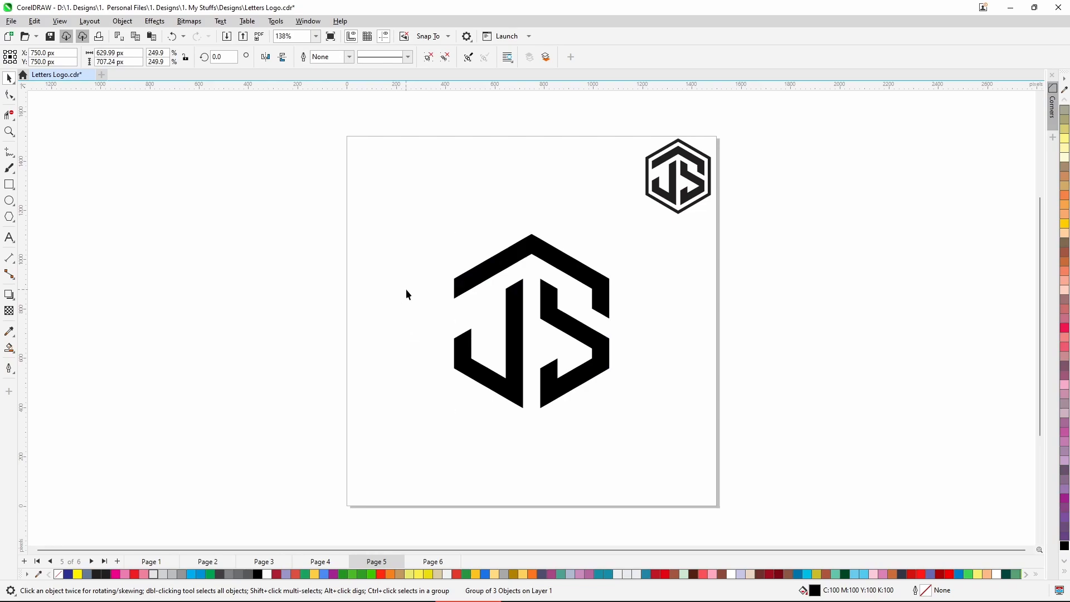
Step: Try a six-sided polygon as a frame, centered on the page and scaled to about 701 by 810 px, and delete it
scroll(473, 291, up, 1)
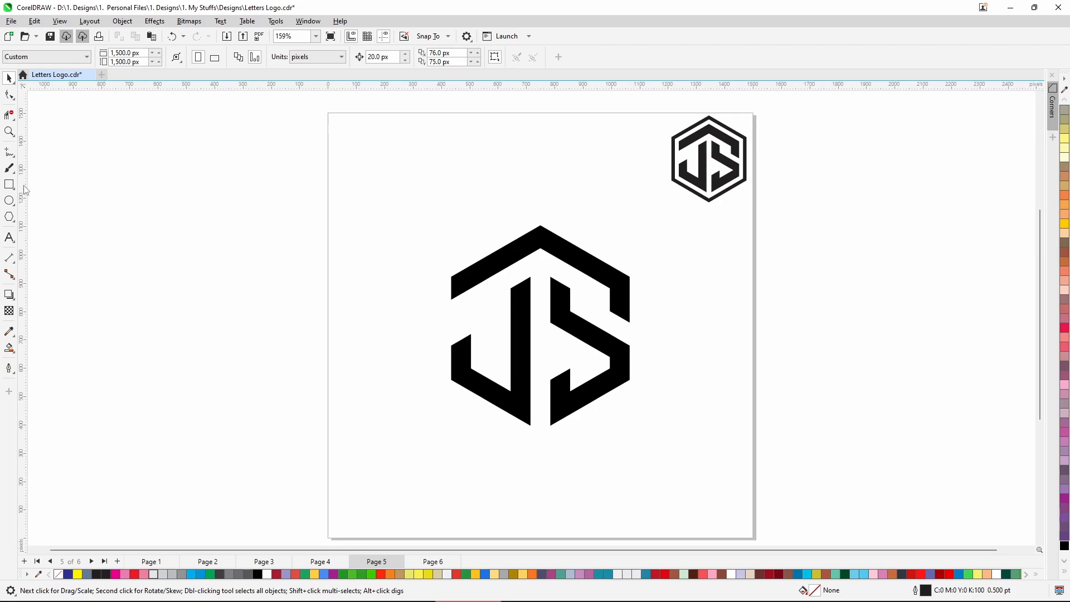
click(10, 218)
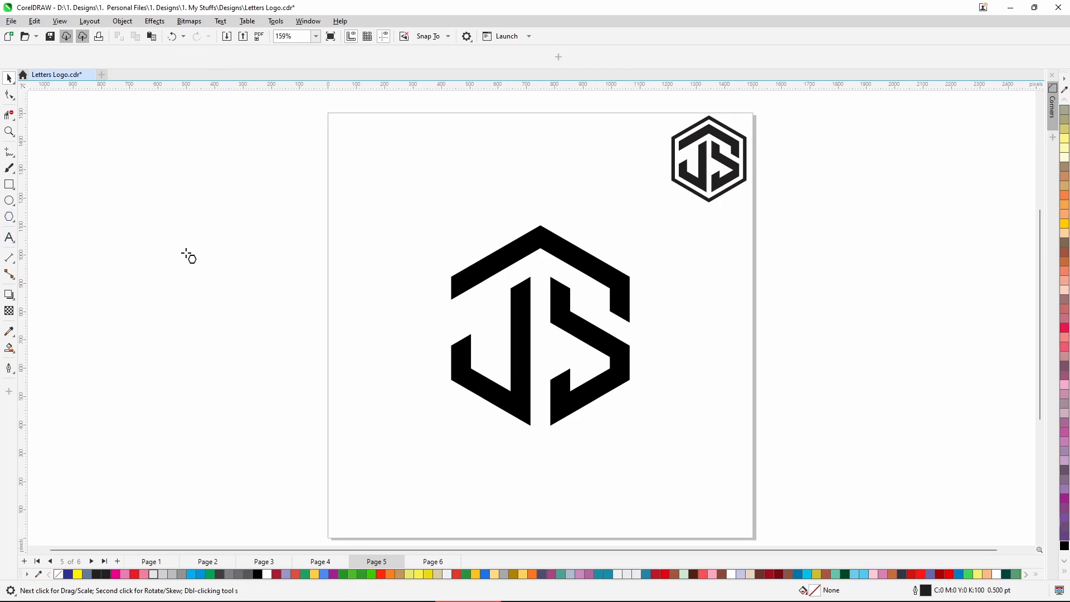
drag(201, 234, 329, 430)
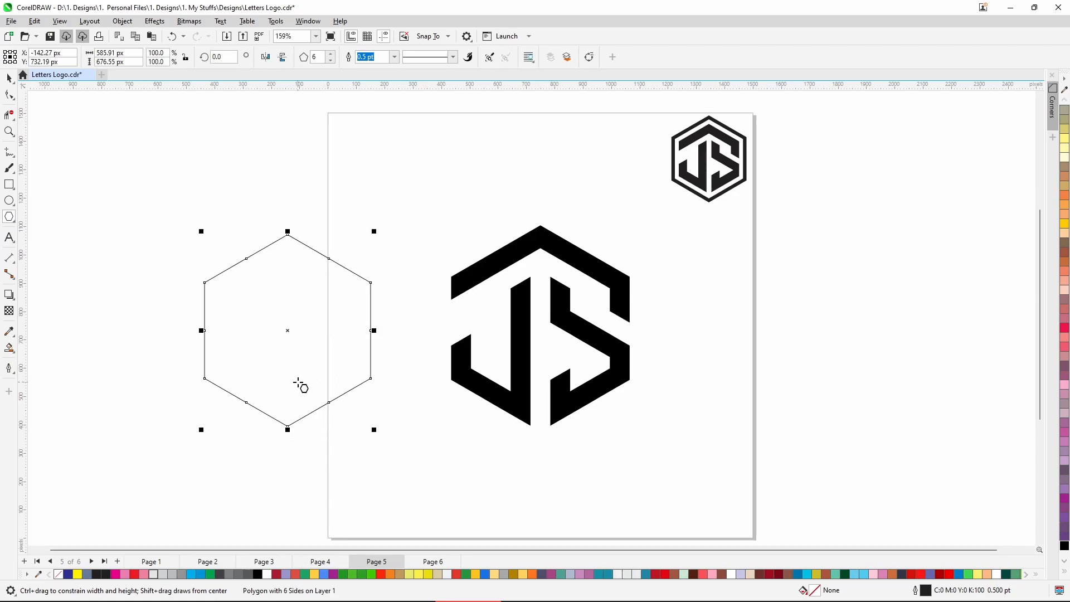
key(p)
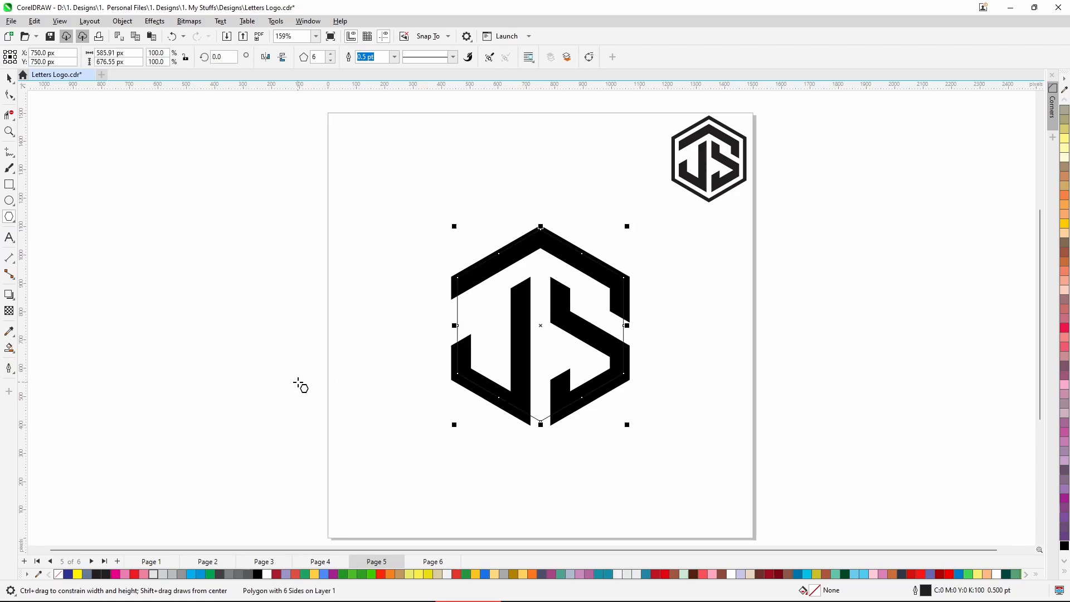
click(9, 80)
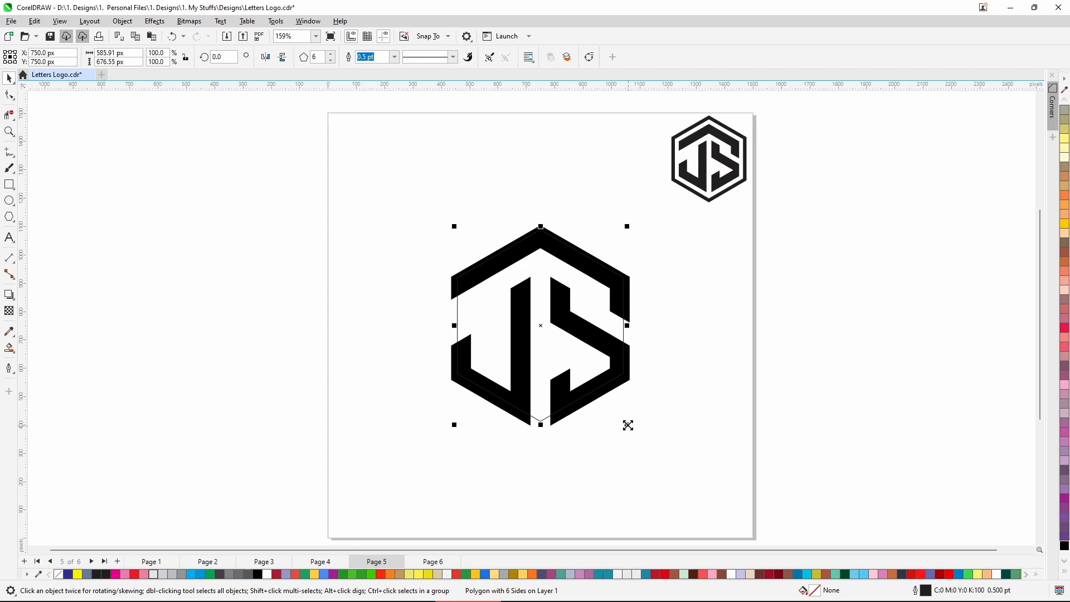
drag(627, 425, 644, 453)
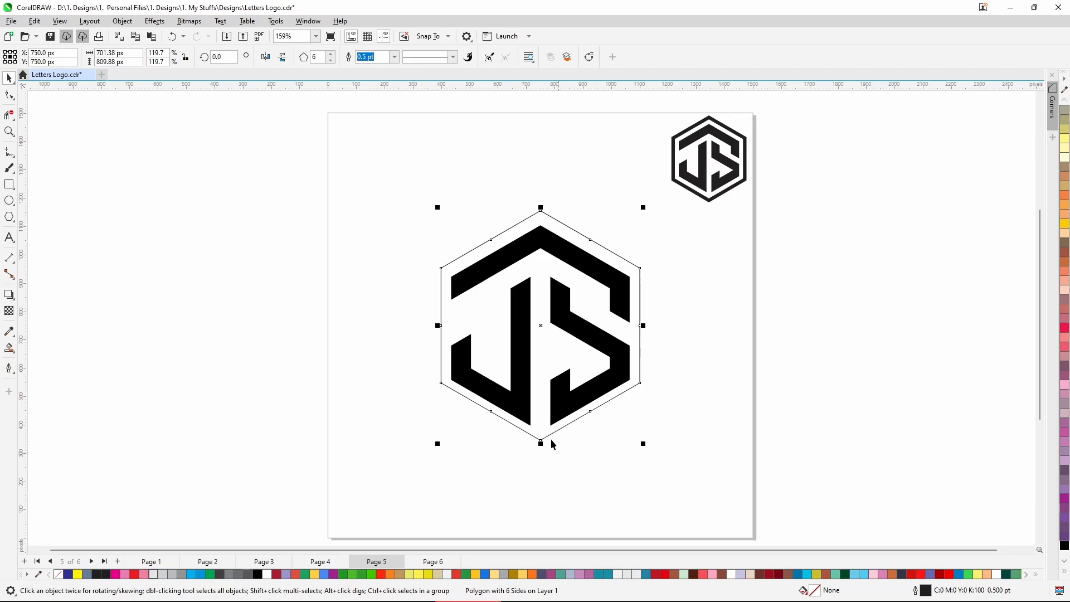
key(Delete)
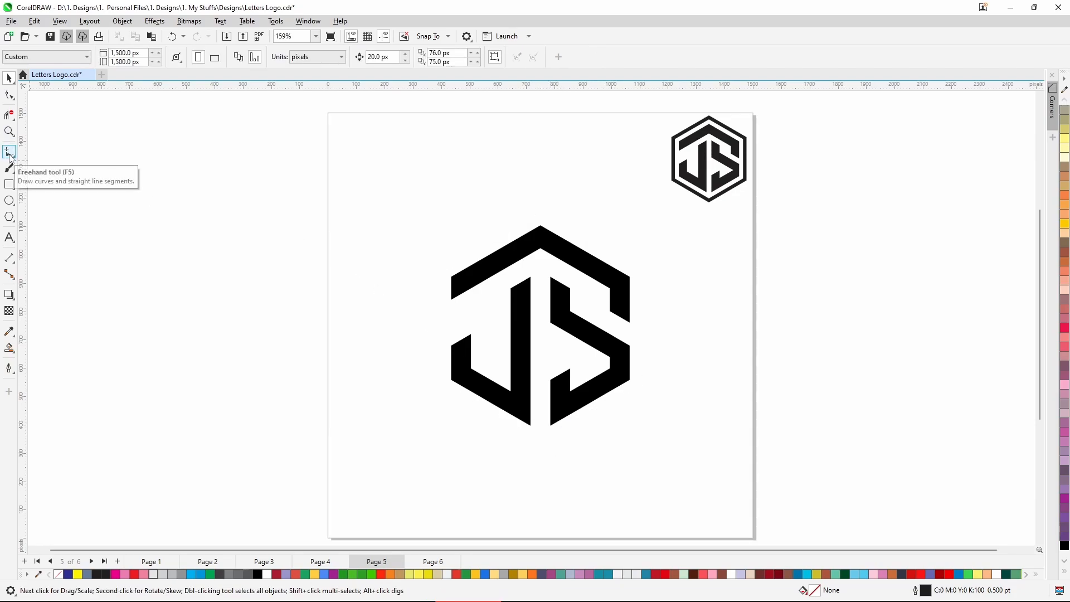
Step: Choose the Freehand tool and set the default outline color for Graphic objects to yellow (C0 M20 Y100 K0)
click(10, 152)
scroll(543, 386, up, 1)
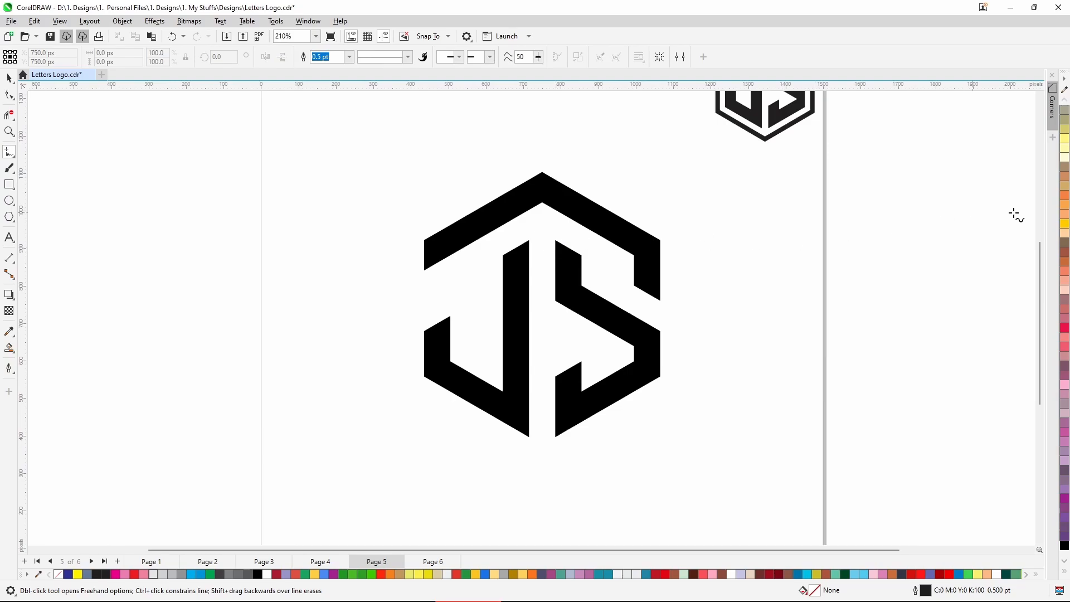
click(1065, 225)
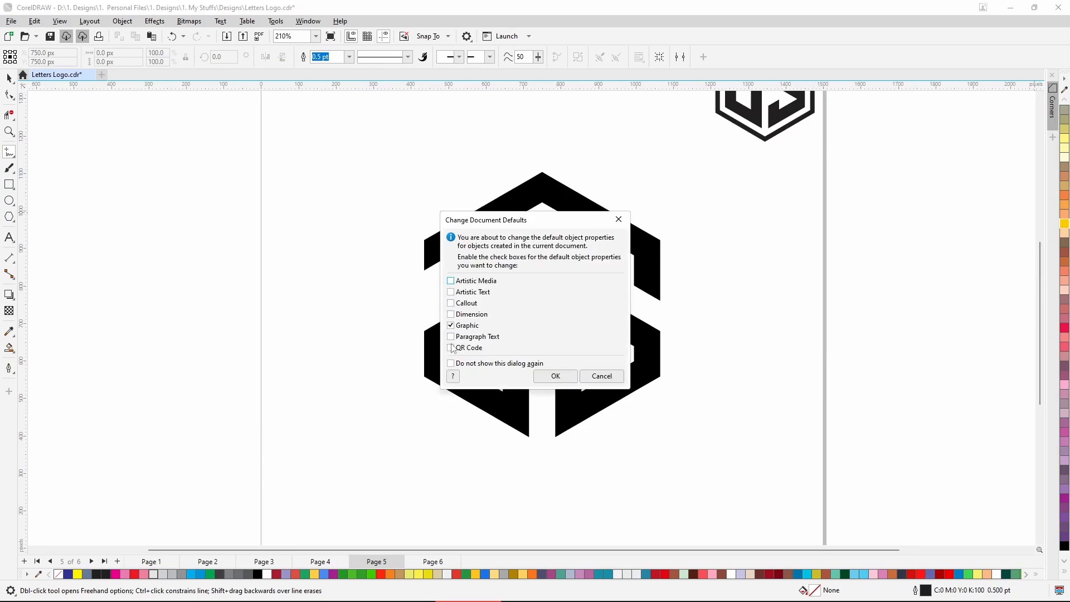
click(556, 376)
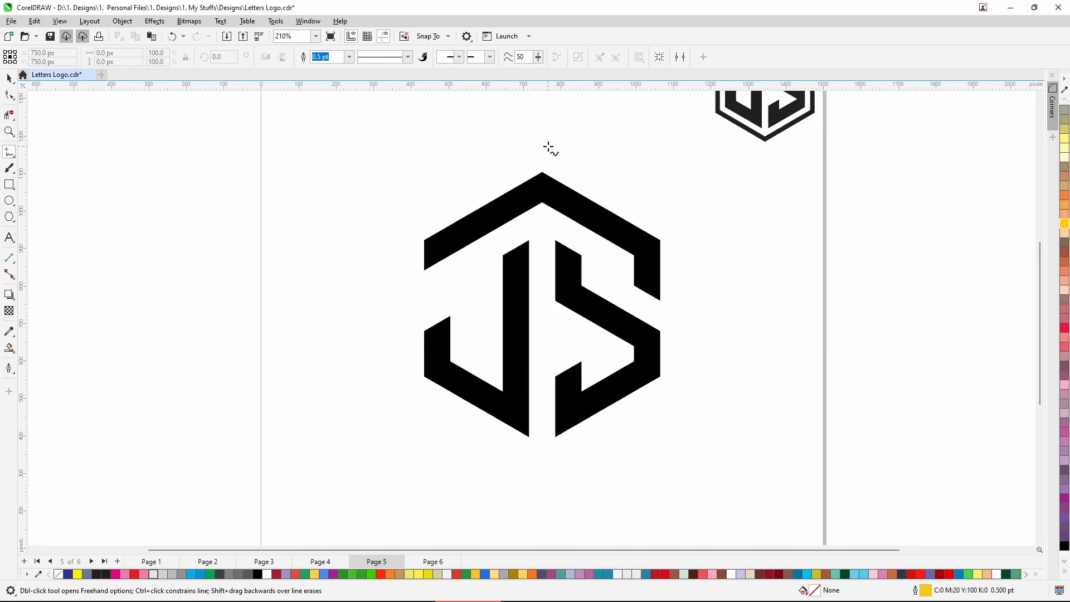
Step: Trace a closed hexagon around the JS logo with straight lines, snapping to its outer corners, about 630 by 728 px
click(542, 173)
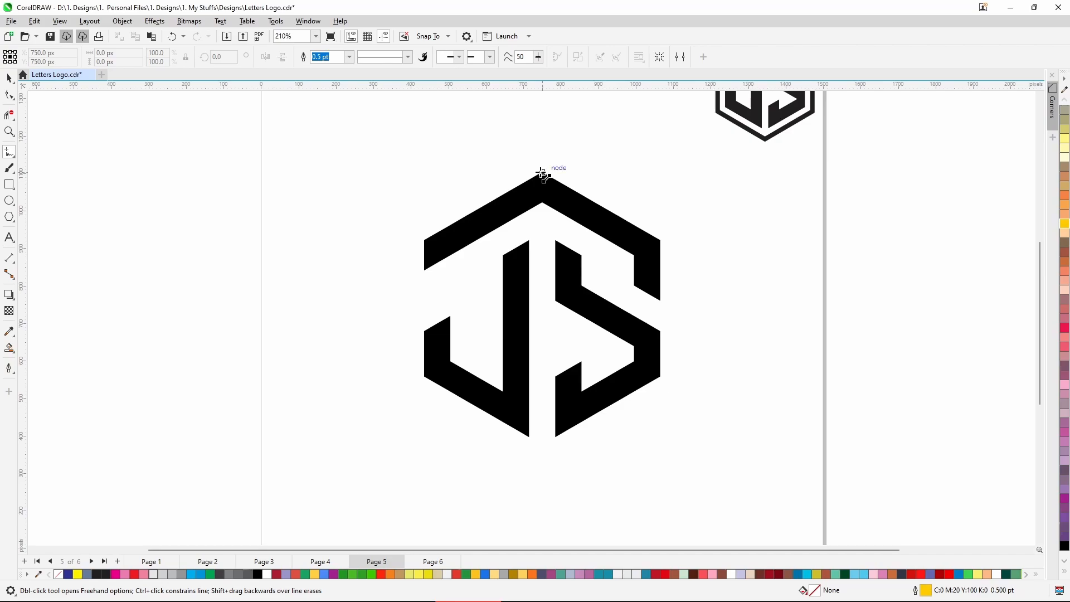
click(424, 240)
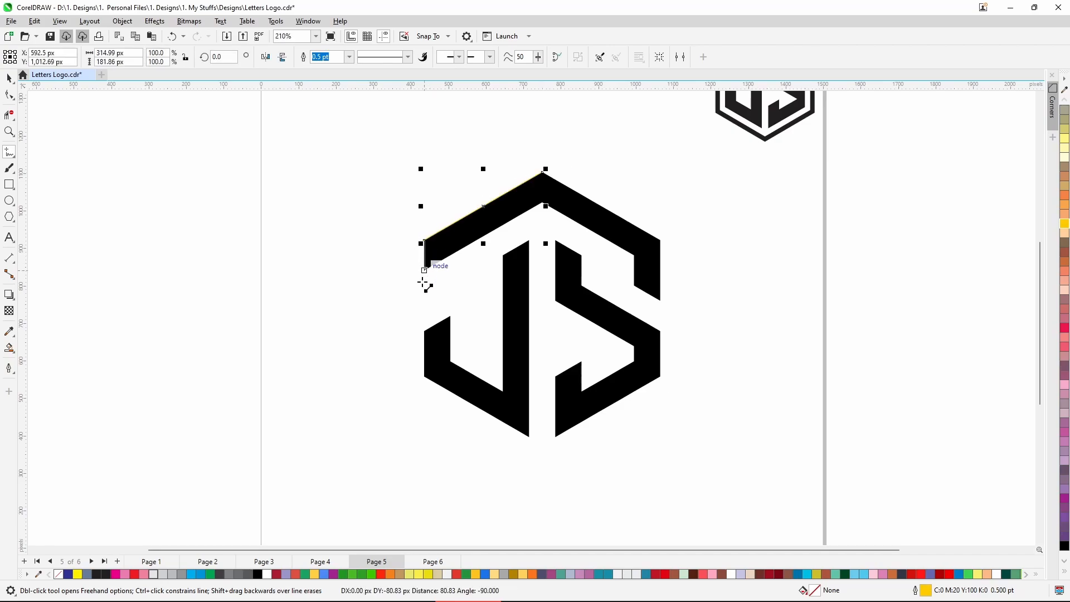
click(424, 377)
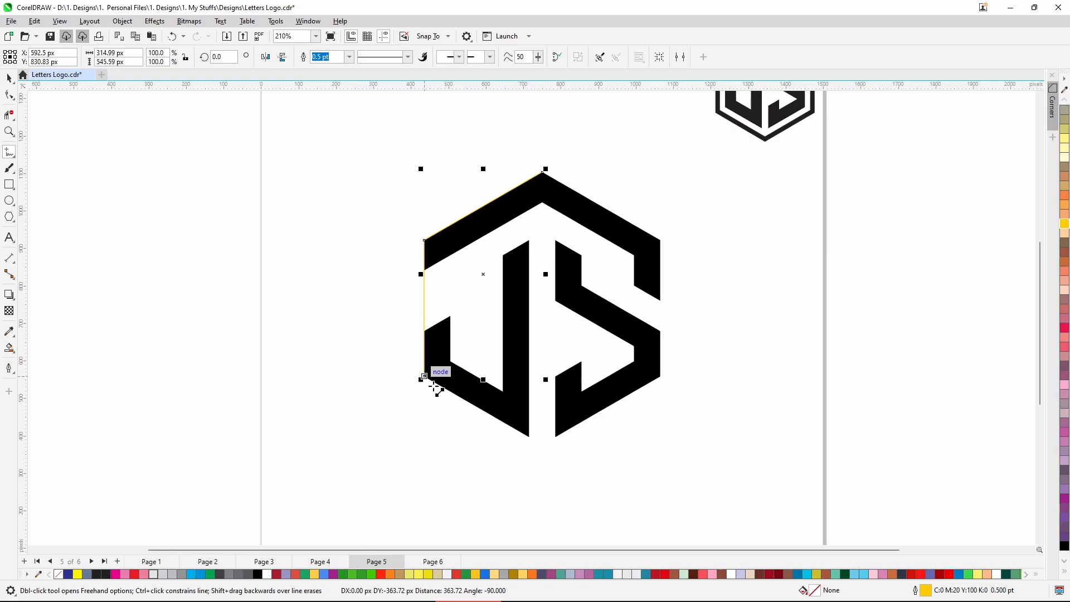
click(544, 445)
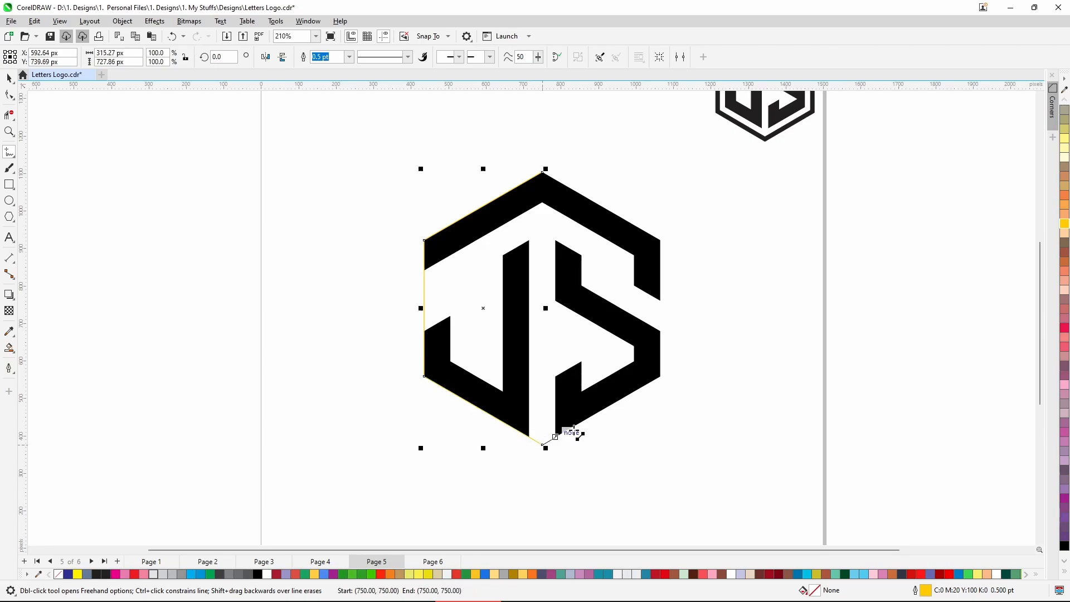
click(660, 376)
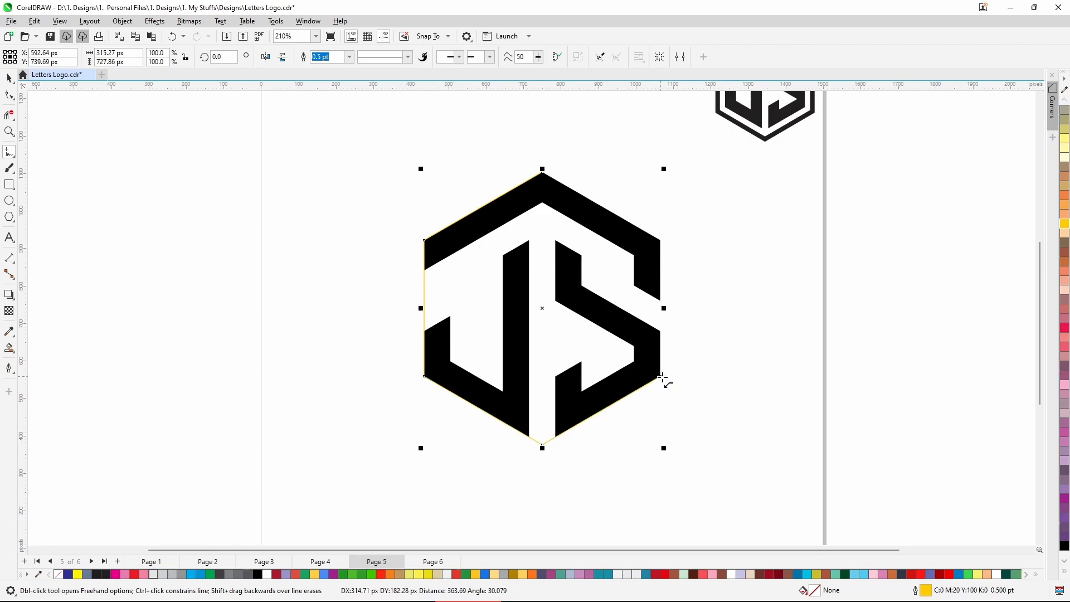
click(660, 241)
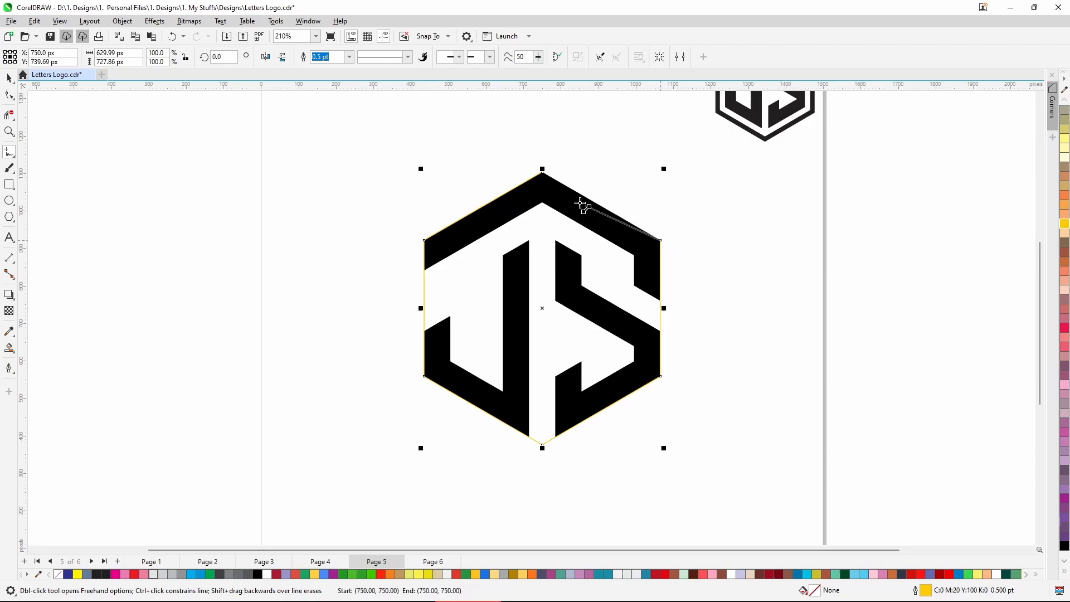
click(543, 173)
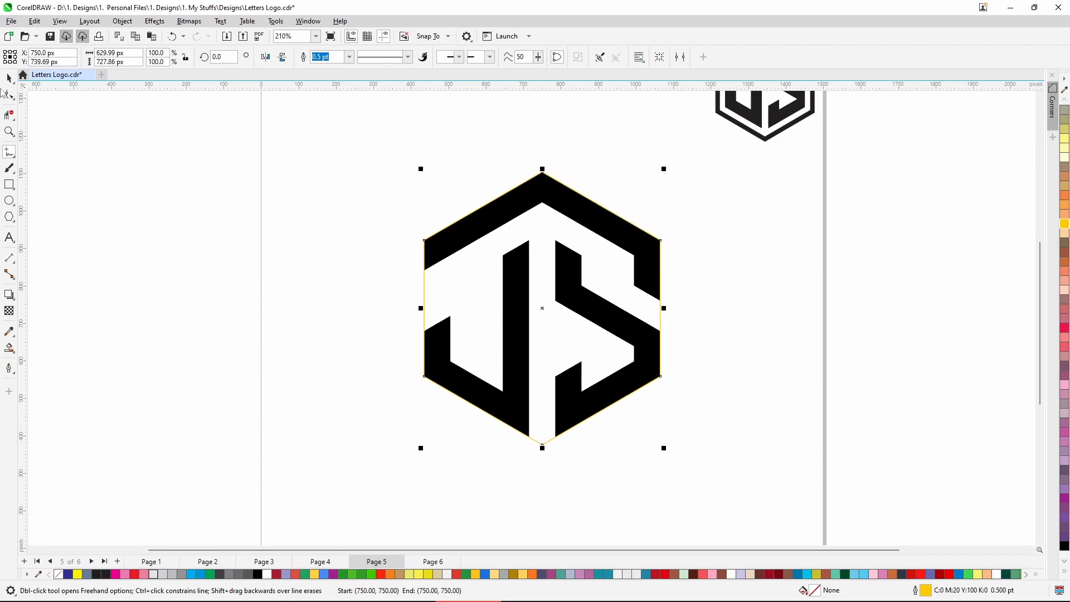
Step: Place a vertical guideline through the center of the hexagon at X 750 px
click(9, 78)
drag(27, 192, 542, 307)
scroll(540, 460, up, 5)
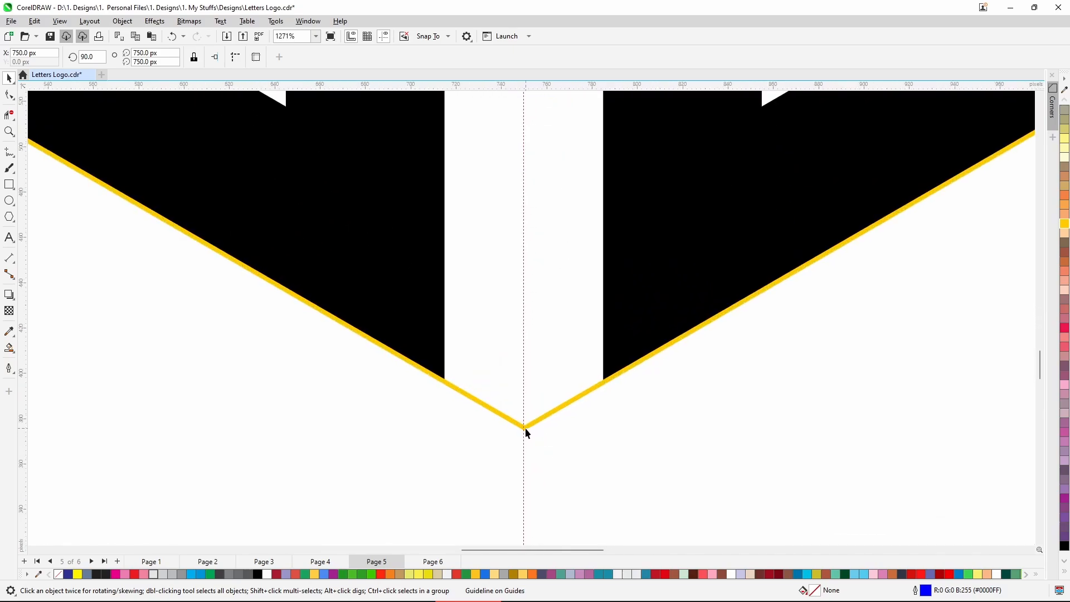
Step: Move the hexagon's bottom node with the Shape tool so that it sits exactly on the vertical guideline
click(10, 95)
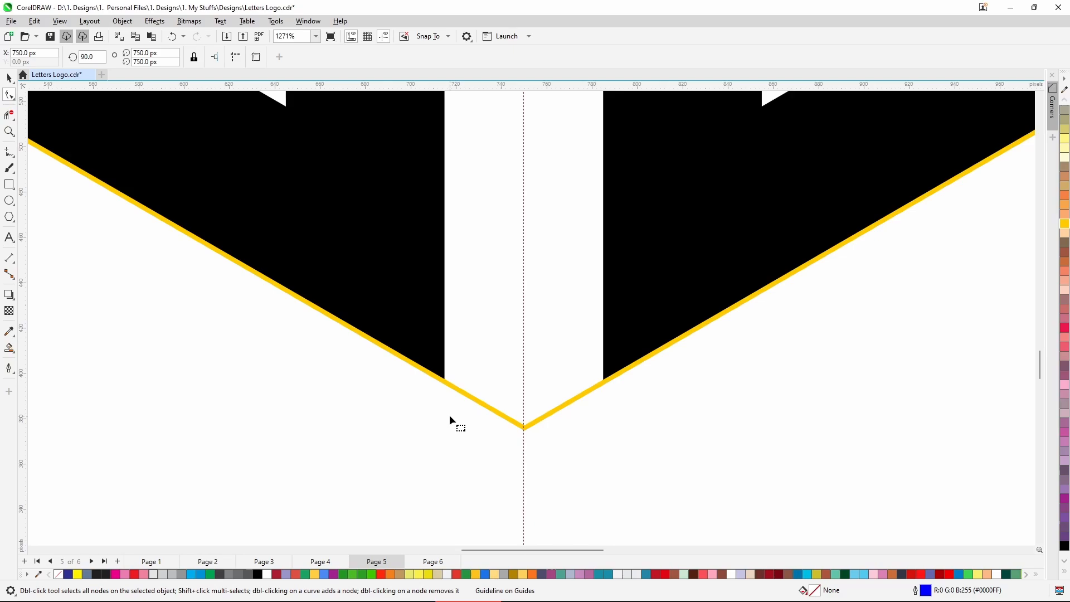
click(479, 402)
scroll(514, 420, up, 3)
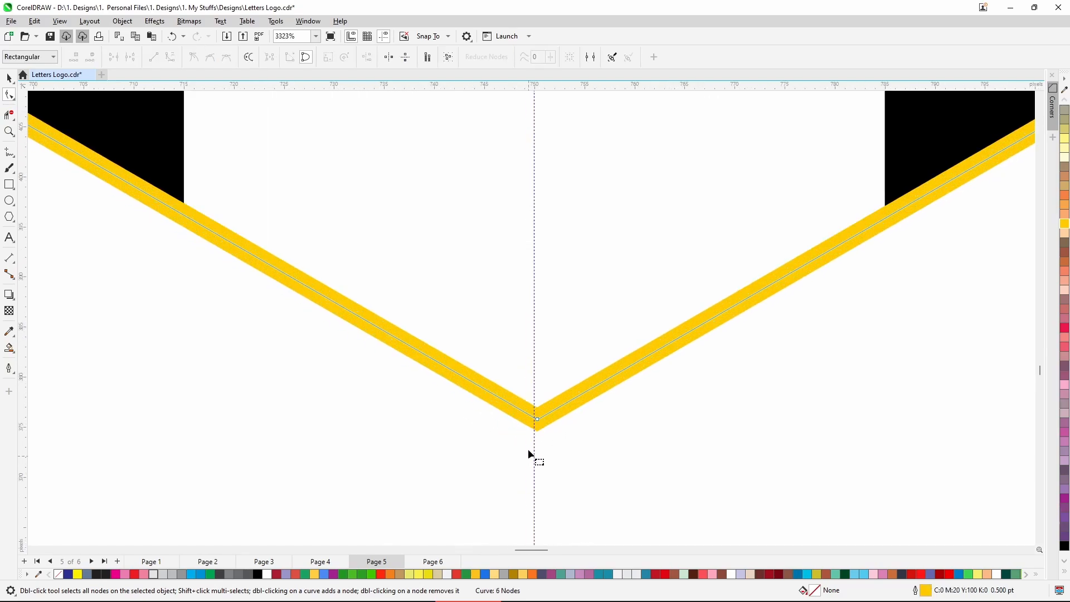
scroll(539, 426, up, 2)
click(537, 419)
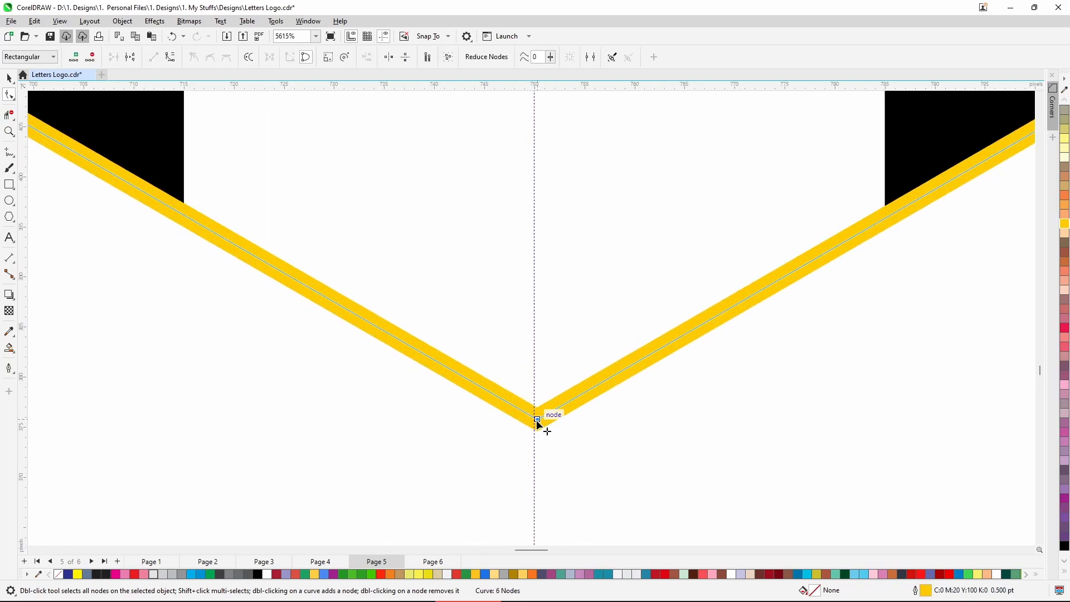
drag(534, 421, 537, 426)
scroll(532, 425, up, 1)
scroll(538, 427, down, 4)
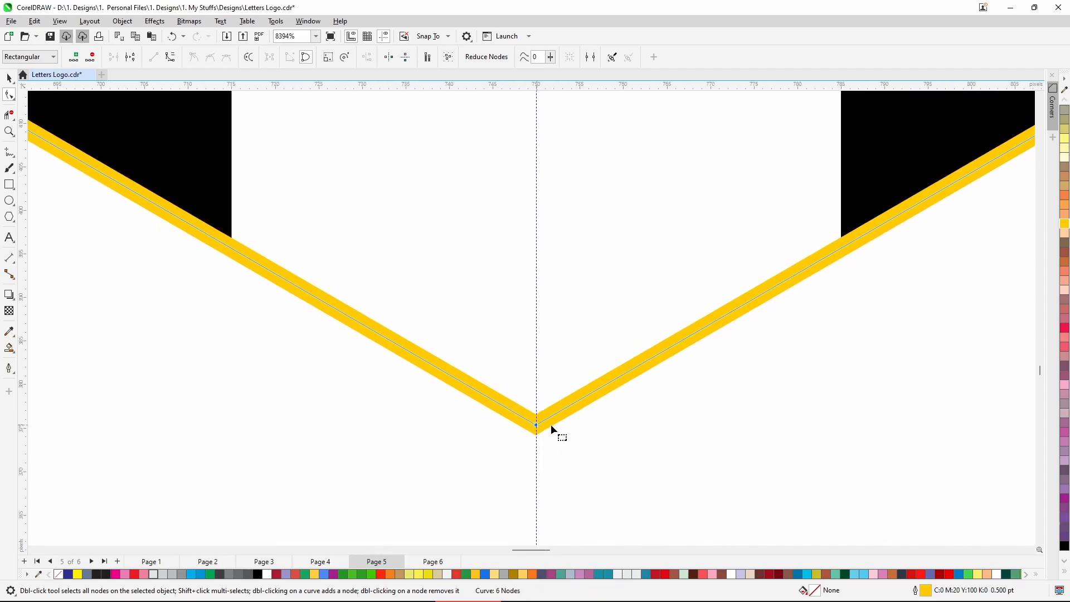
scroll(560, 415, down, 5)
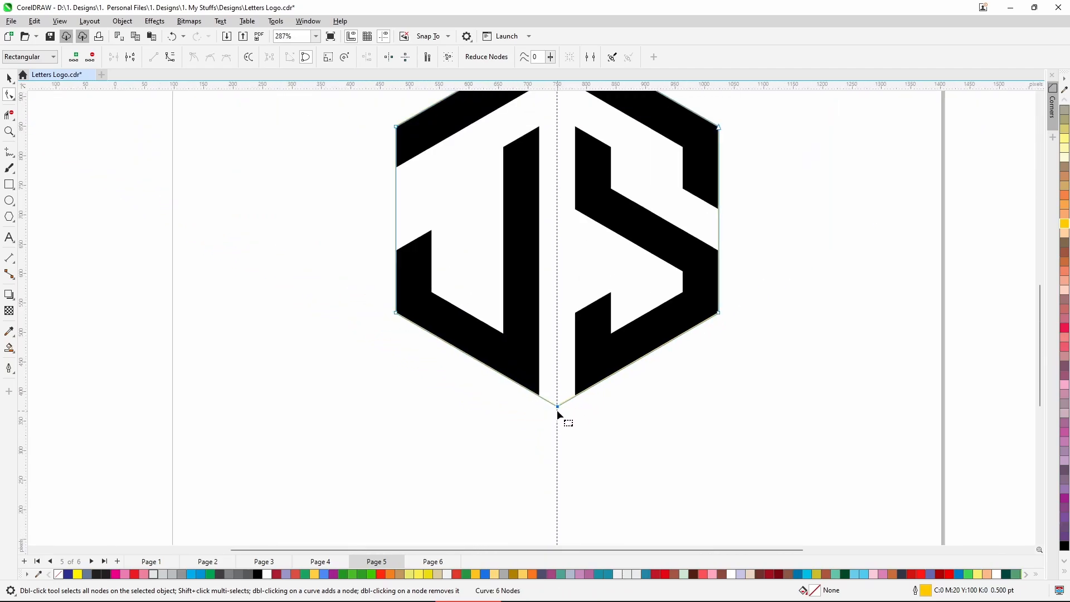
scroll(544, 407, up, 4)
scroll(528, 409, up, 2)
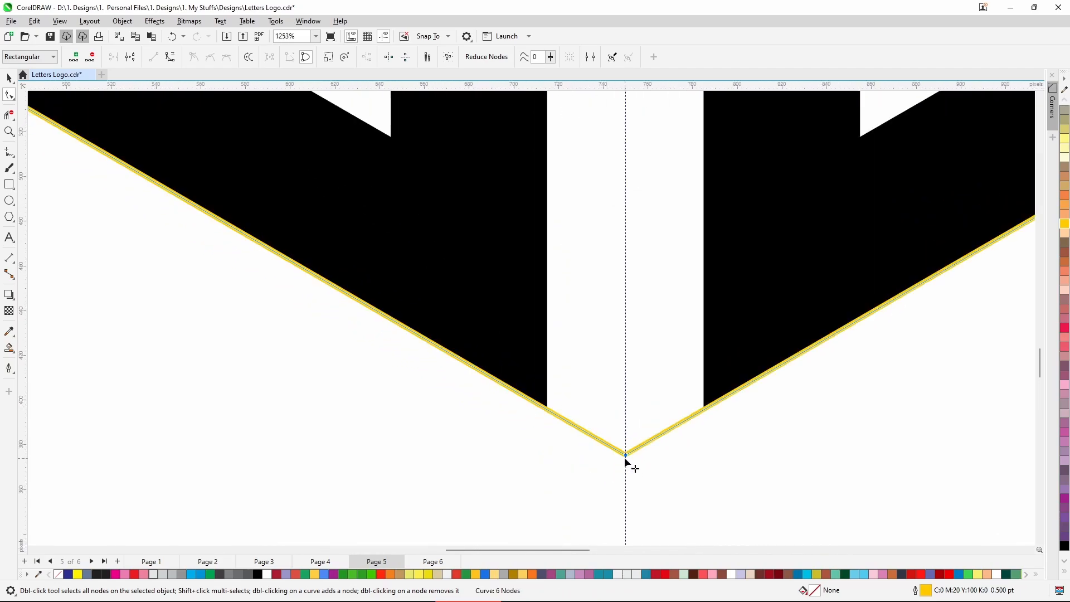
scroll(579, 446, down, 5)
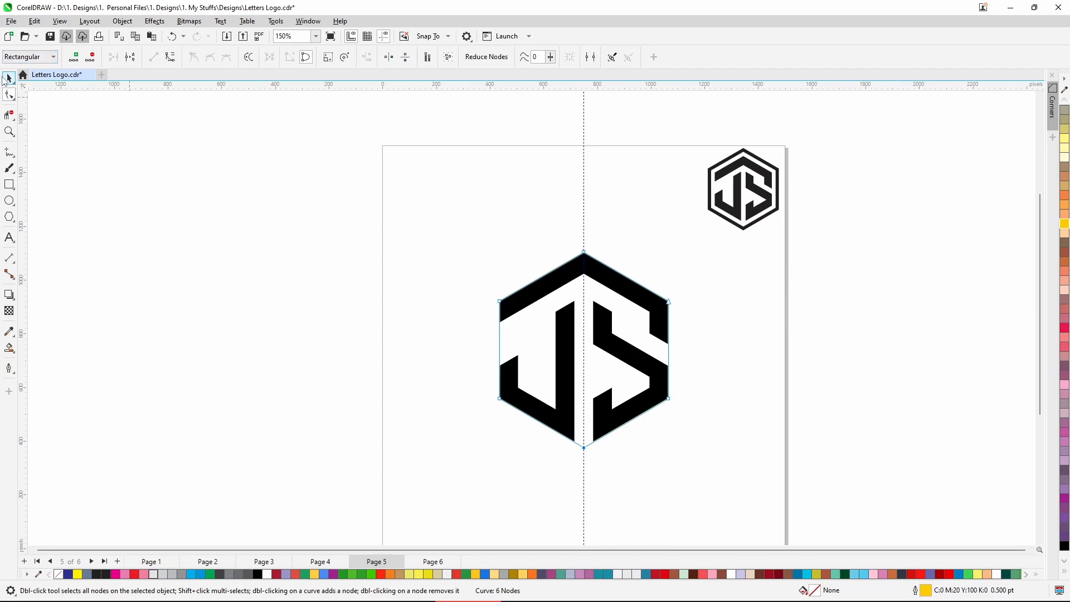
Step: Scale the yellow hexagon up proportionally from its center to about 683 by 790 px and deselect it
click(8, 78)
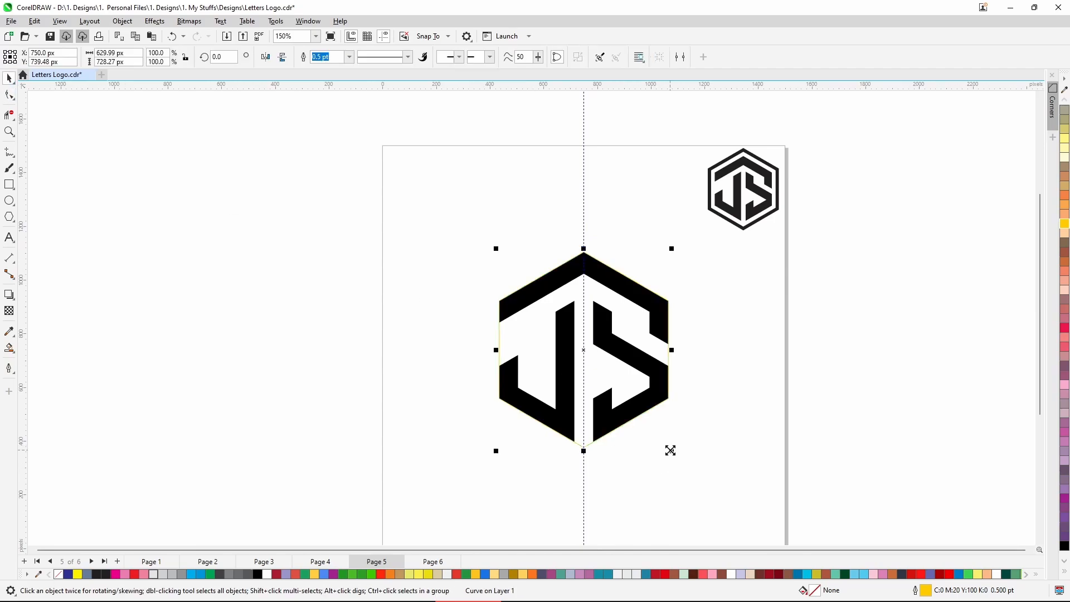
drag(669, 452, 676, 459)
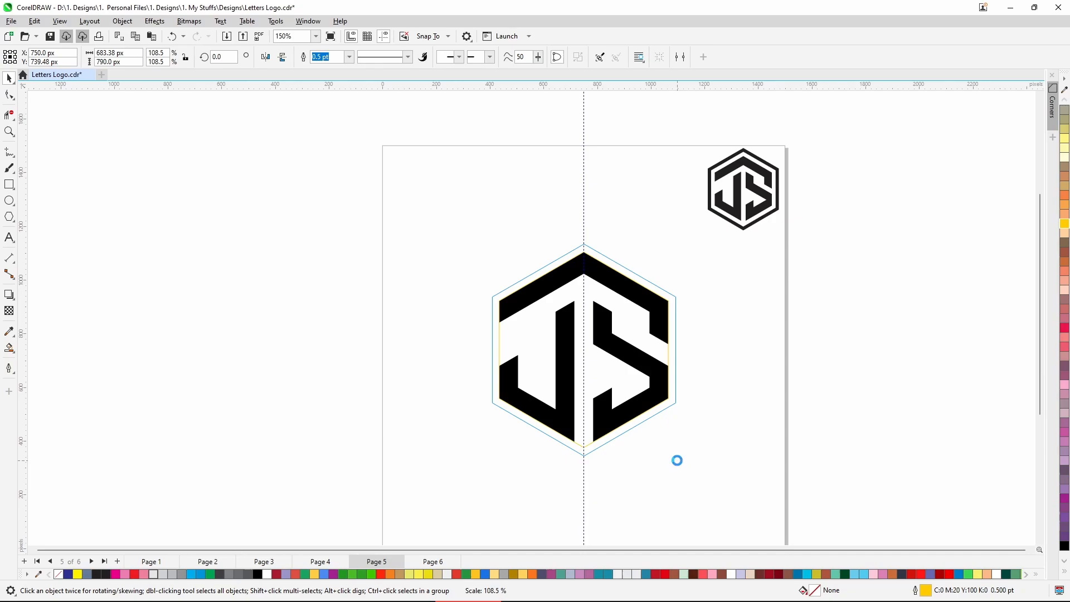
click(409, 379)
scroll(594, 432, up, 1)
scroll(594, 432, up, 1)
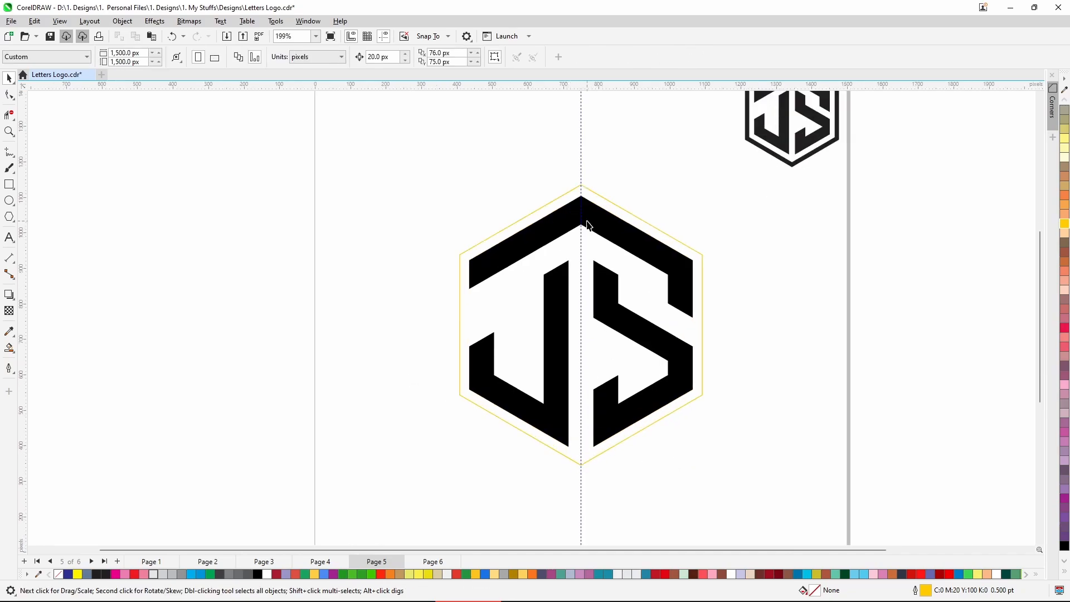
Step: Try an 8 pt outline on the yellow hexagon frame and set its outline width to 4 pt instead
click(621, 215)
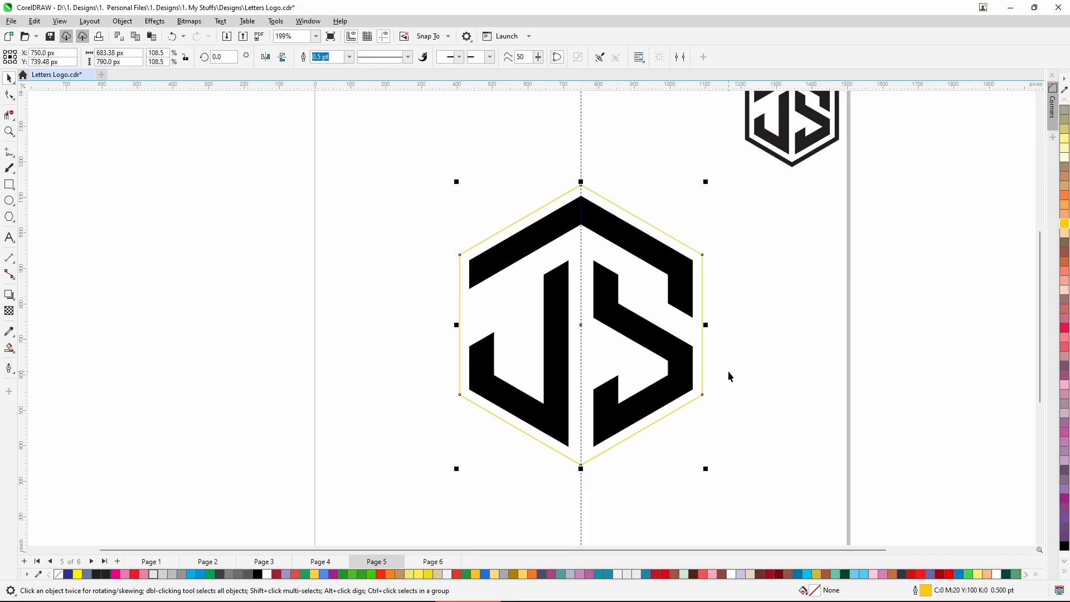
click(349, 61)
click(349, 58)
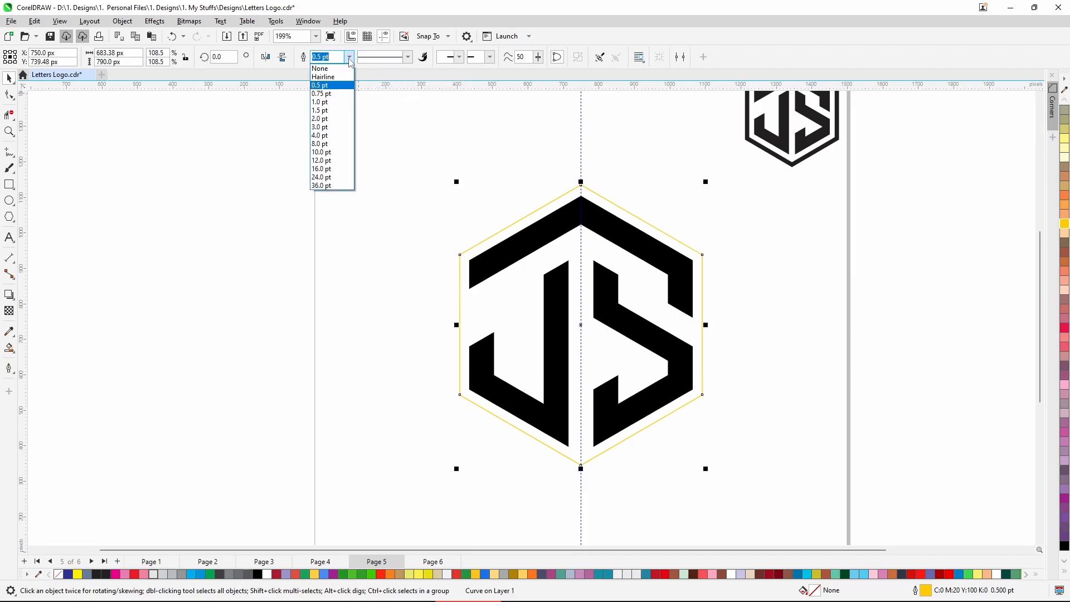
click(321, 144)
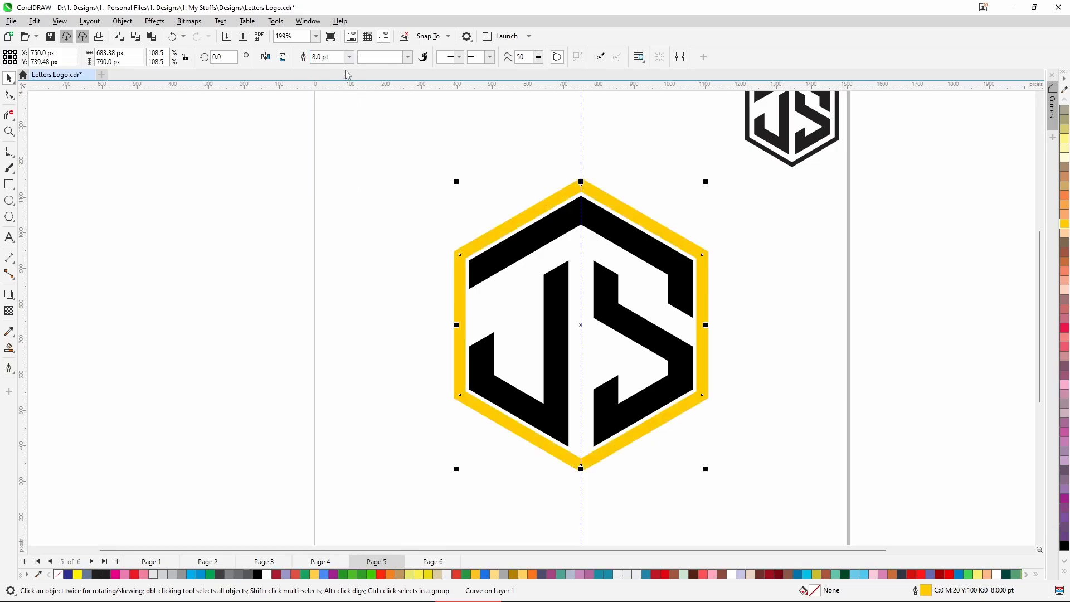
click(349, 57)
click(322, 137)
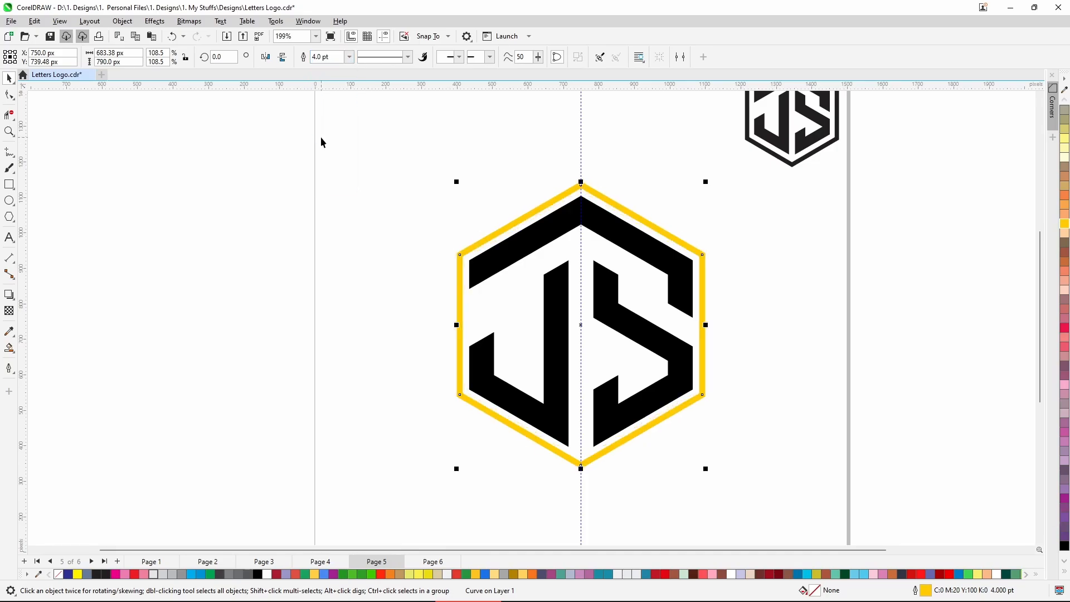
Step: Color the hexagon frame's outline black and scale the frame up proportionally from its center to about 702 by 811 px
right_click(1065, 549)
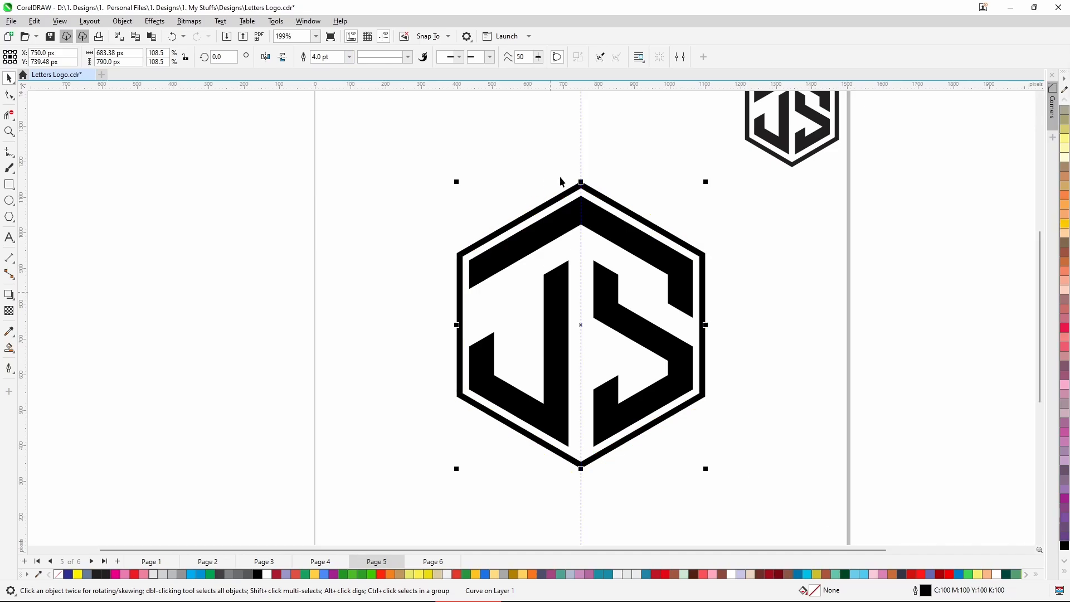
scroll(634, 250, up, 1)
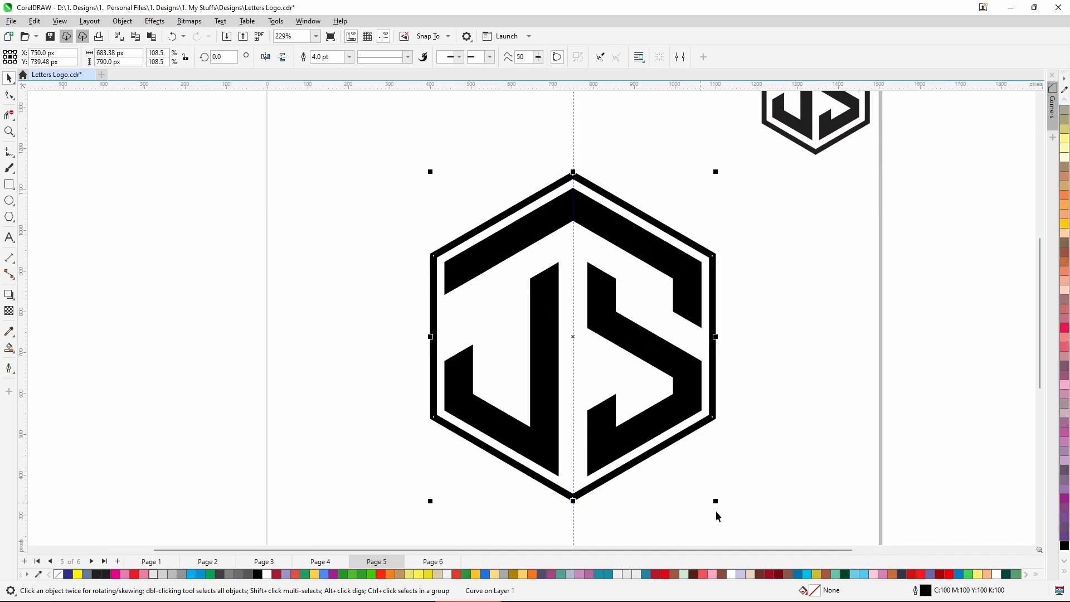
drag(716, 502, 719, 506)
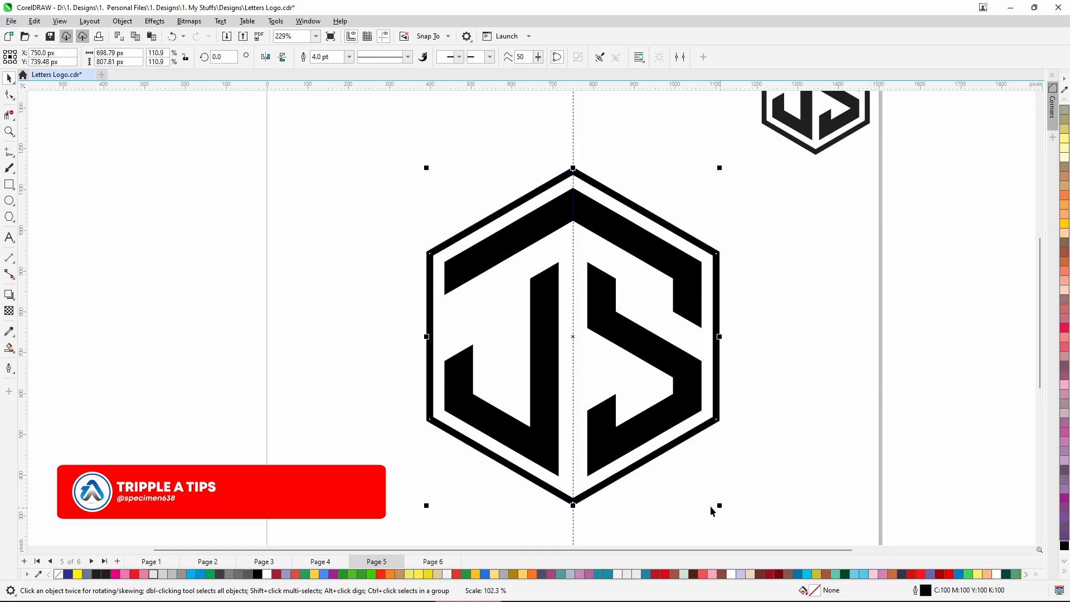
scroll(625, 411, down, 5)
click(502, 316)
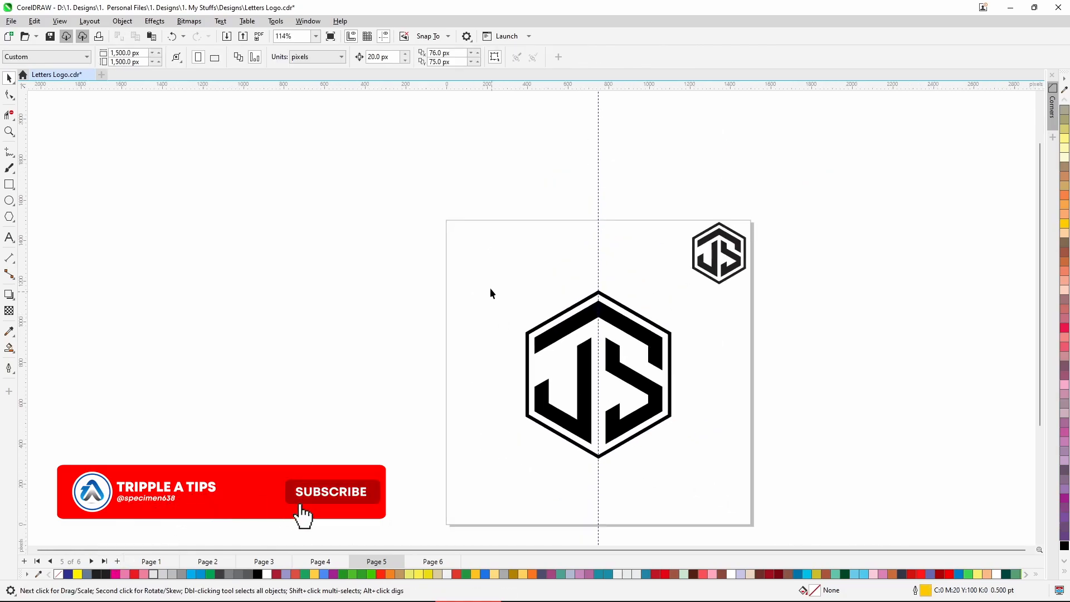
Step: Try shrinking the letters and hexagon frame together to about 158 by 183 px, and undo the scaling
drag(489, 288, 694, 479)
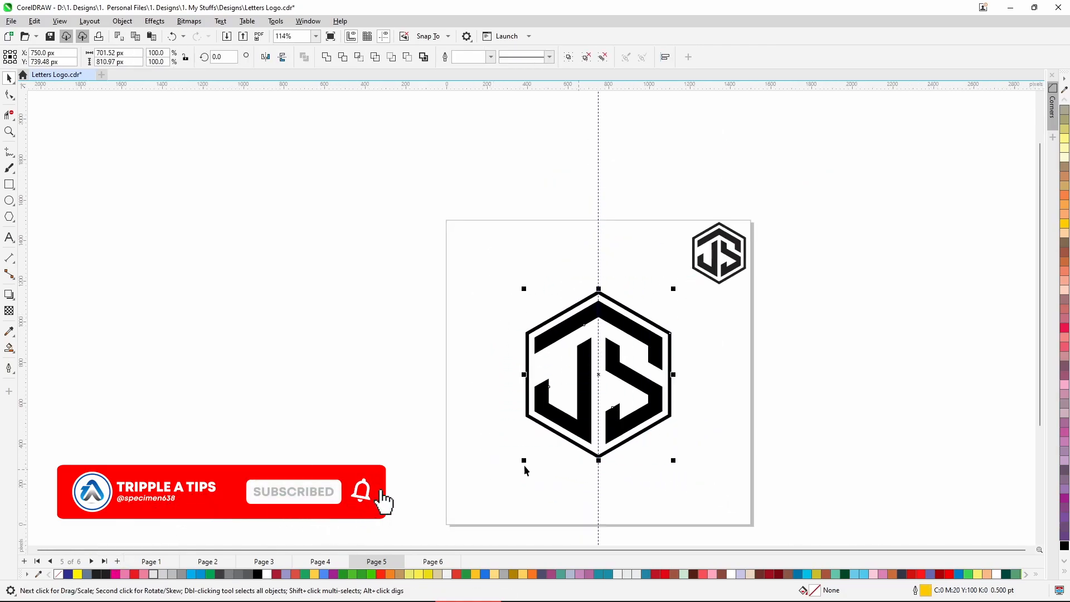
drag(521, 461, 633, 334)
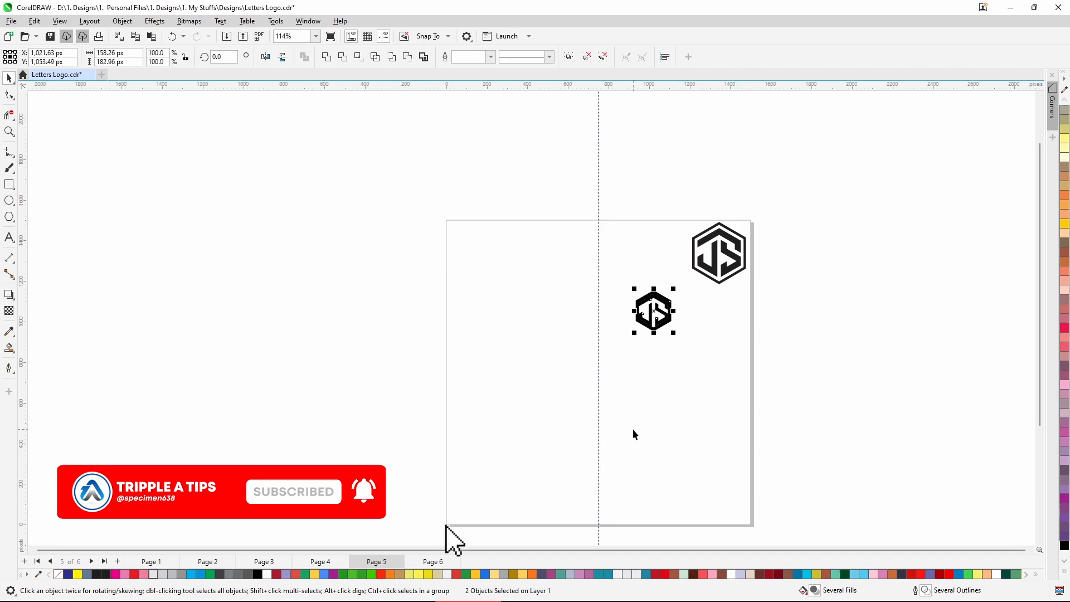
scroll(659, 289, up, 5)
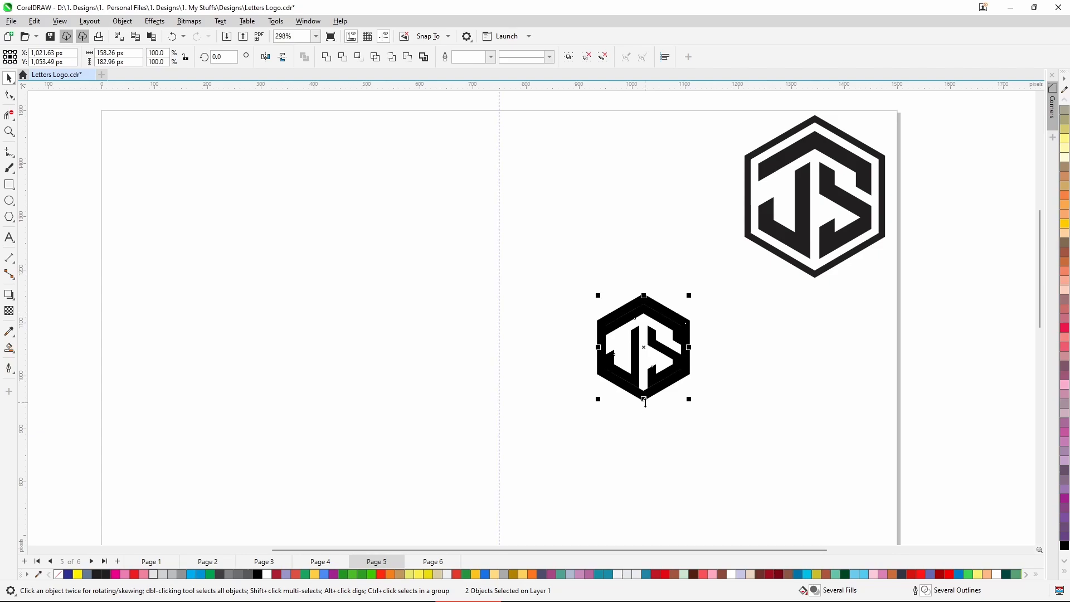
key(ctrl+z)
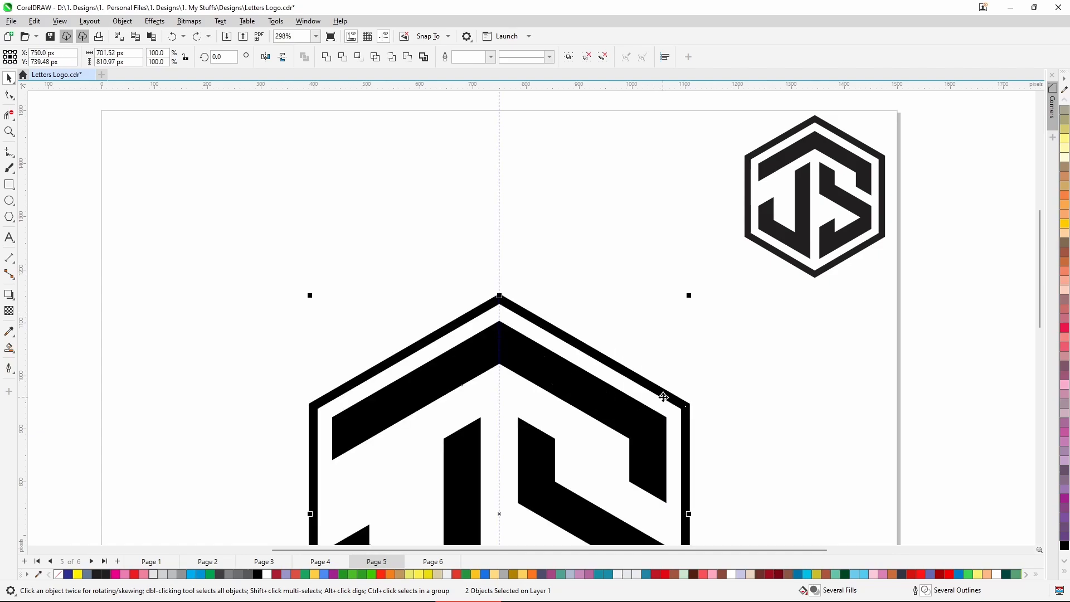
scroll(657, 286, down, 5)
click(670, 352)
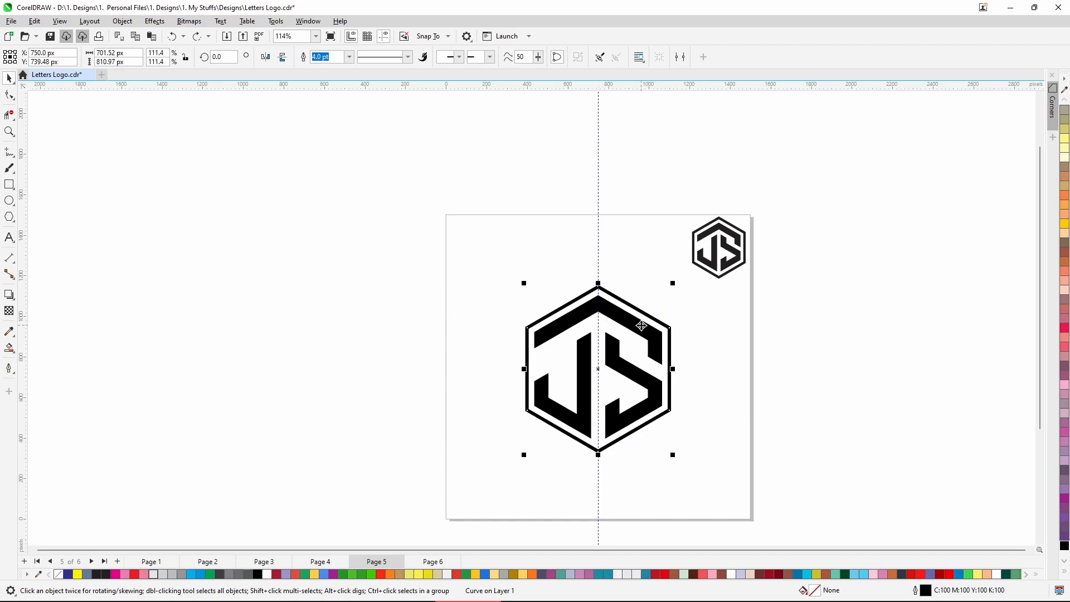
click(486, 319)
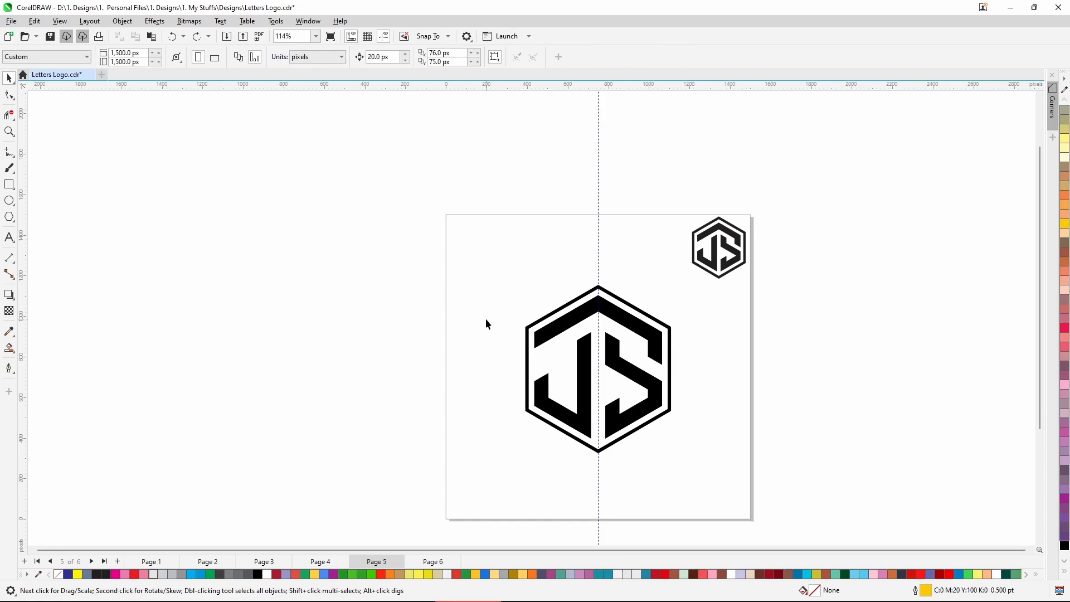
key(F12)
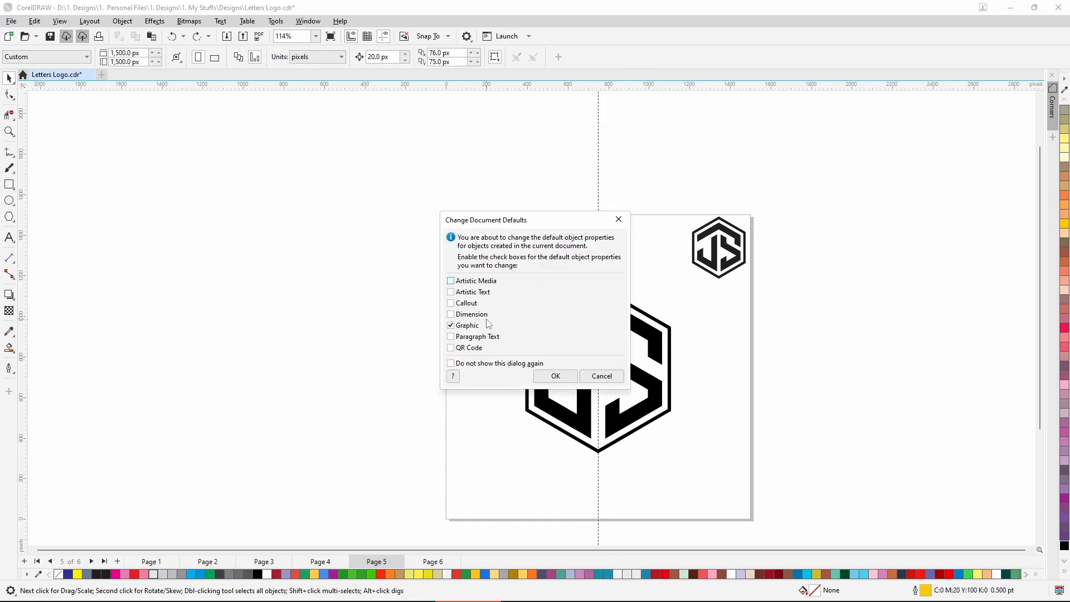
click(620, 221)
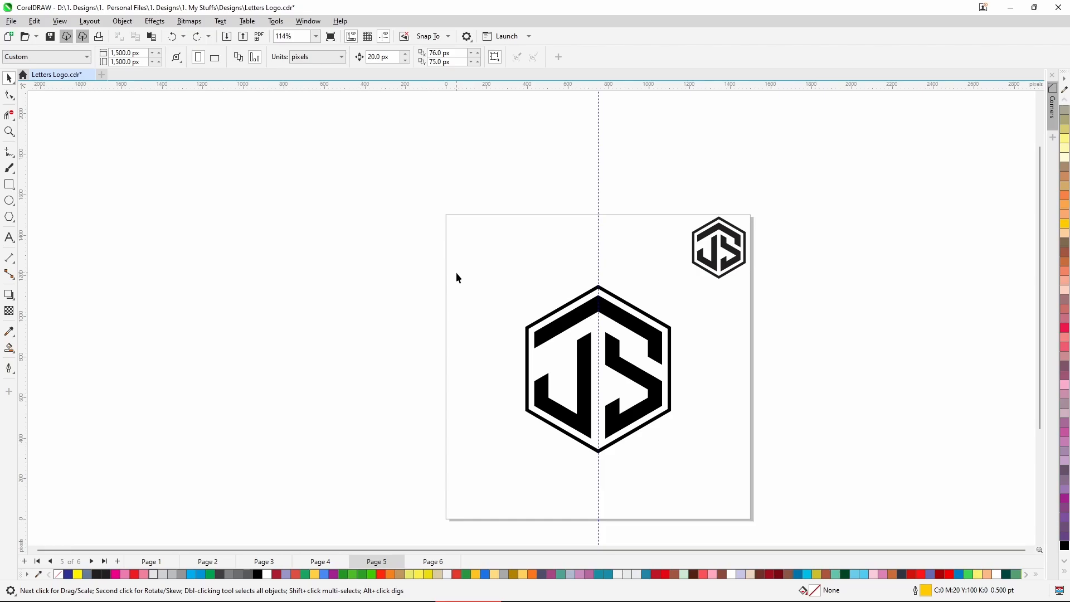
key(F12)
click(618, 219)
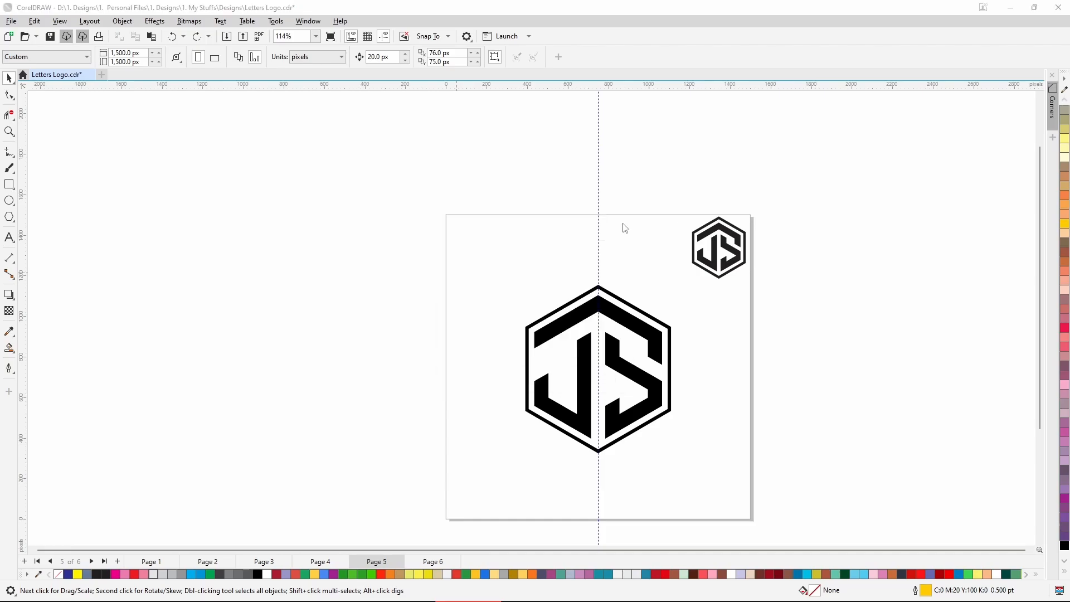
Step: Enable Scale with object in the hexagon frame's Outline Pen settings
click(605, 296)
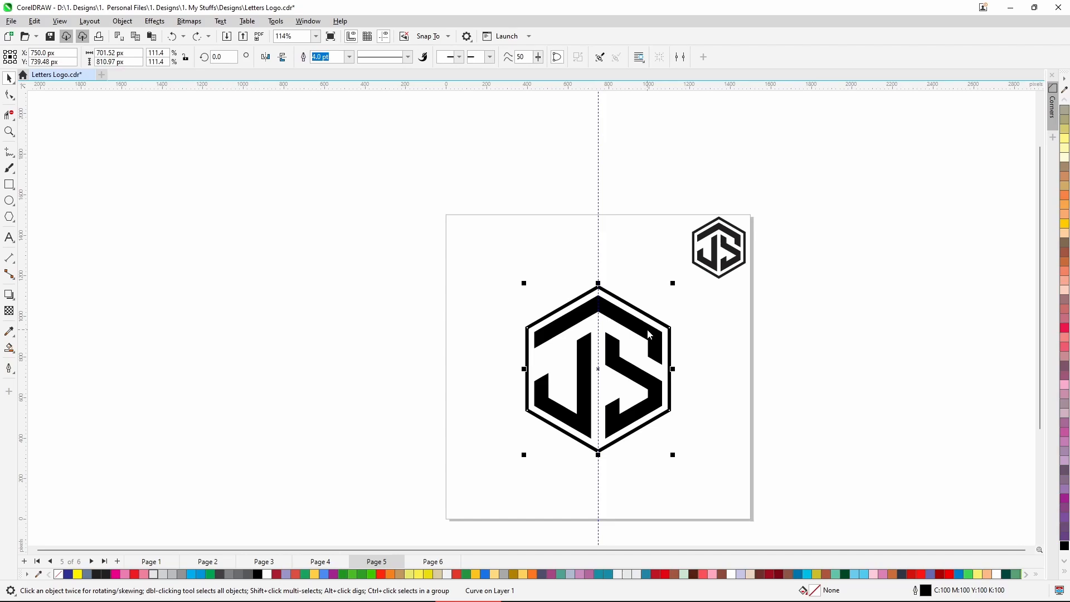
key(F12)
drag(549, 183, 360, 165)
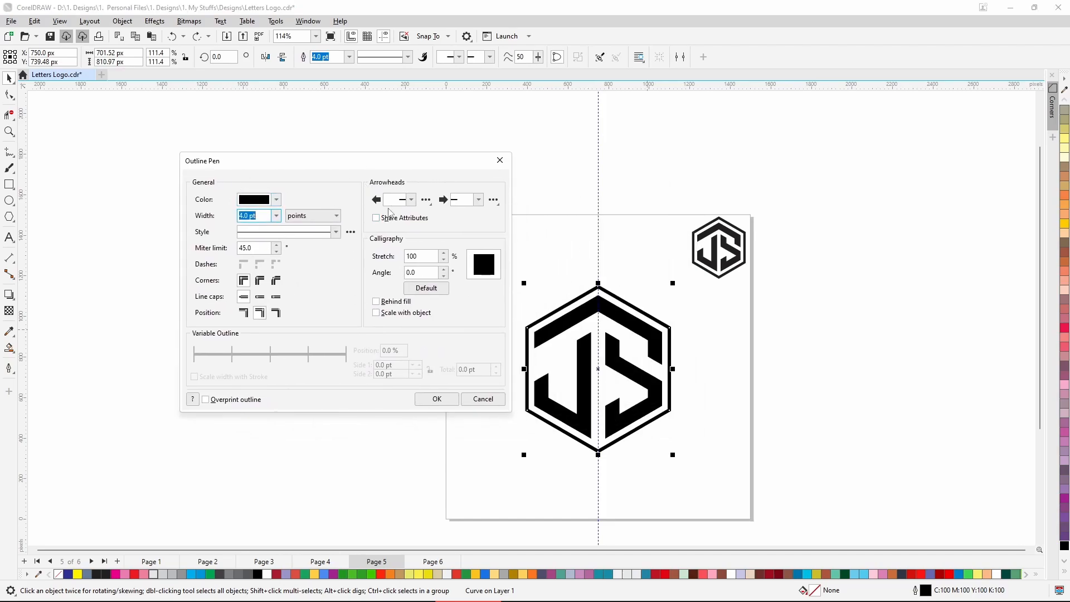
click(377, 314)
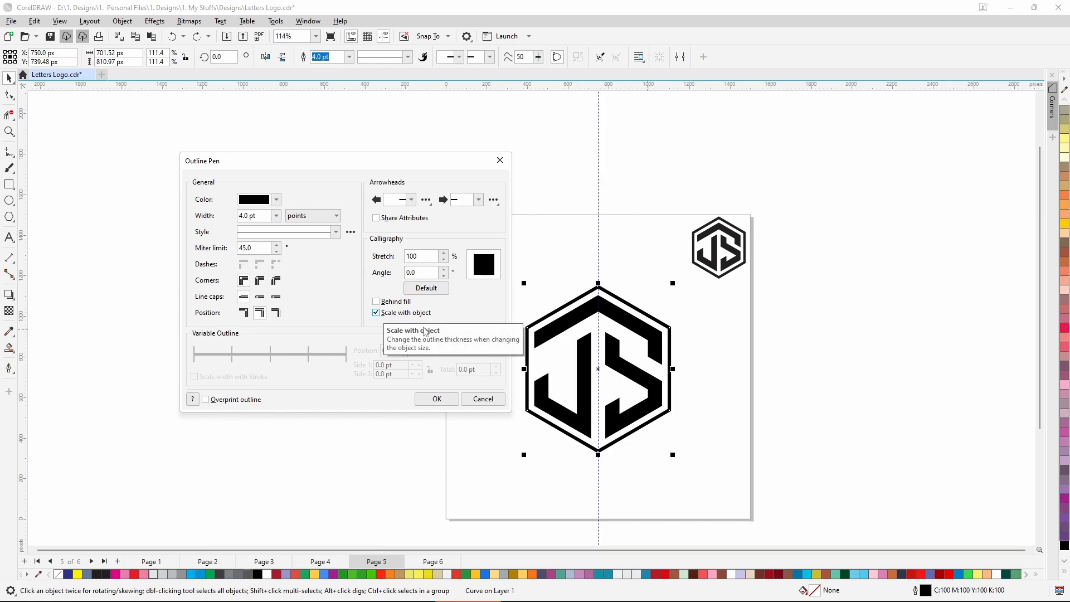
click(438, 400)
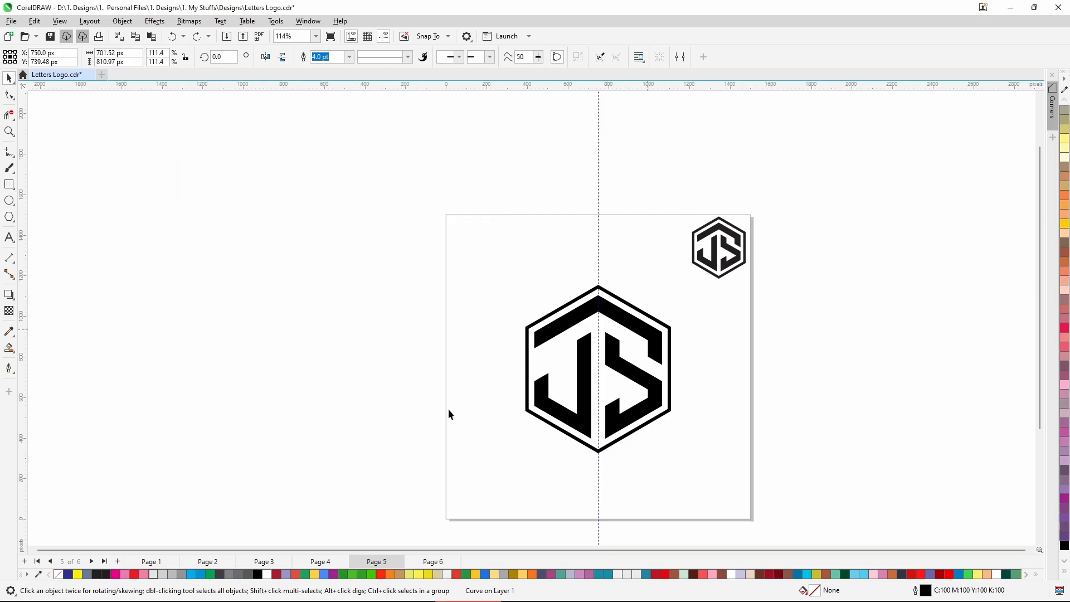
Step: Test the outline scaling by shrinking the whole logo to about 298 by 345 px, check the frame's outline width, and undo the scaling
drag(506, 262, 678, 480)
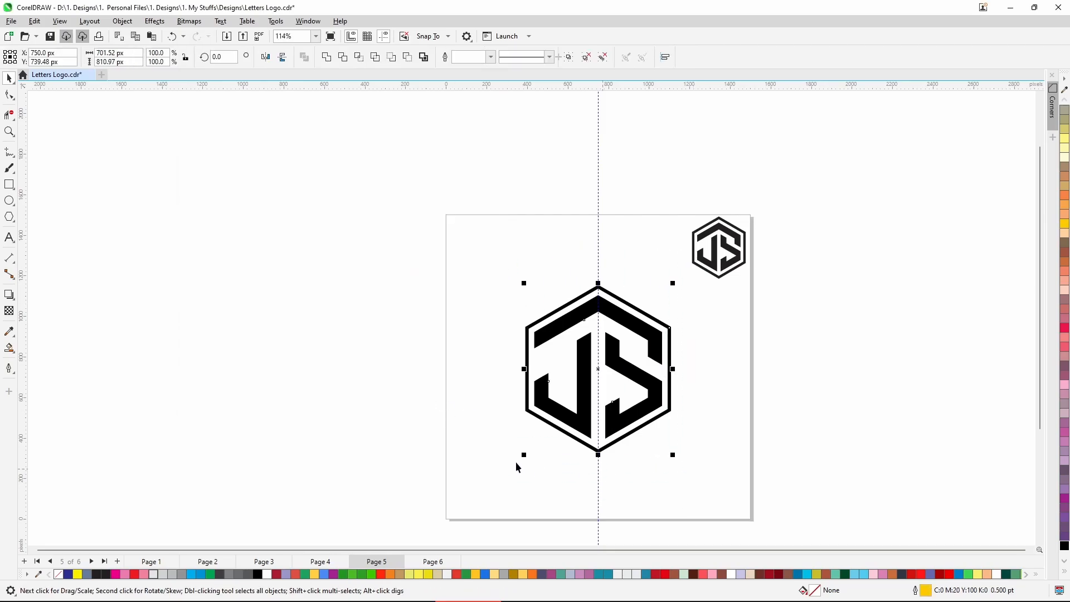
drag(521, 456, 601, 410)
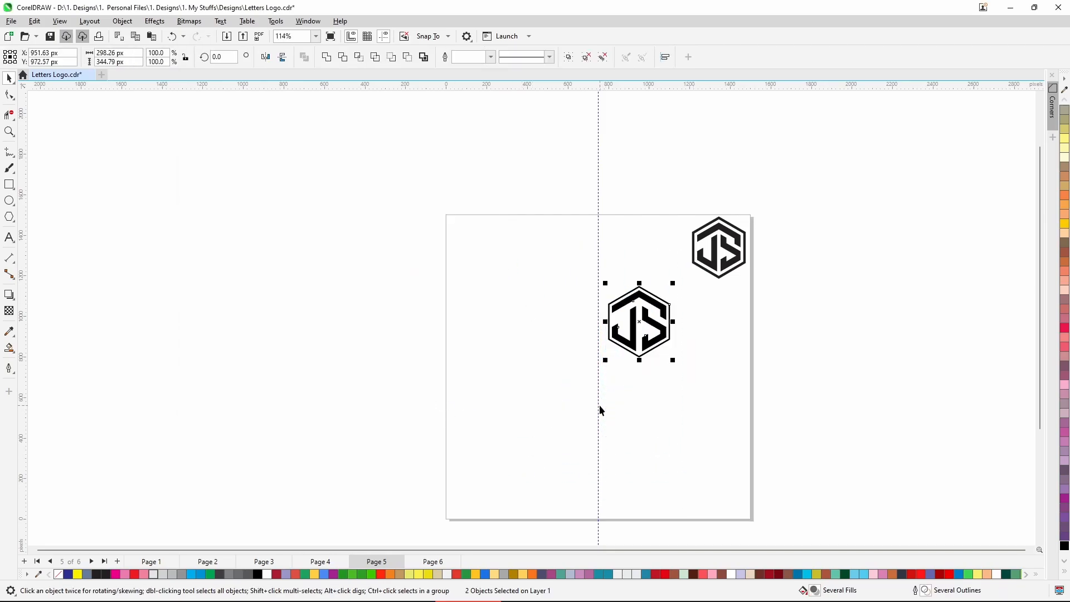
scroll(646, 278, up, 5)
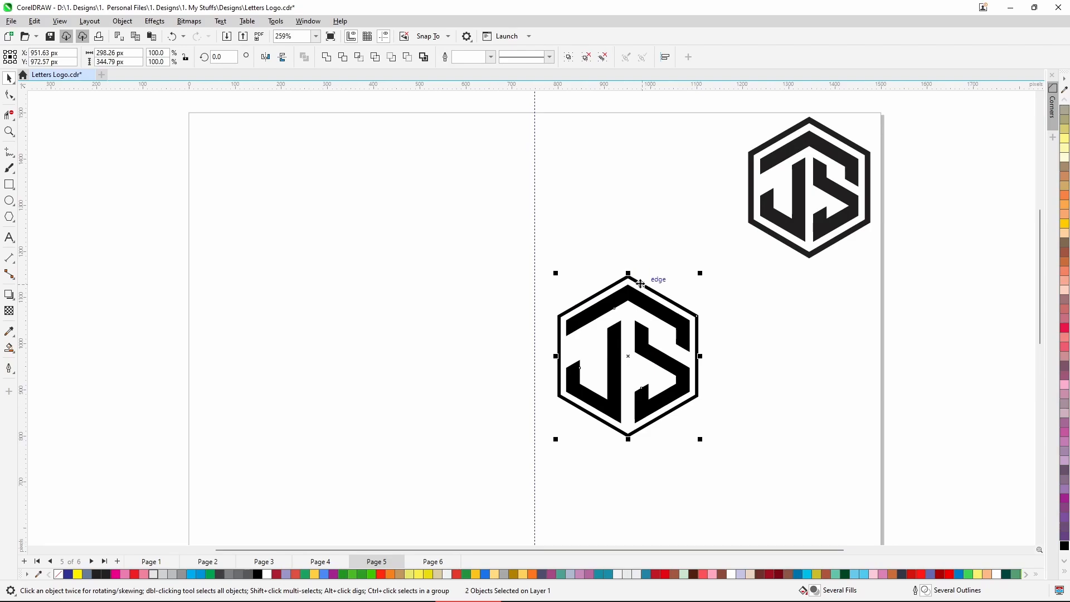
scroll(700, 313, down, 4)
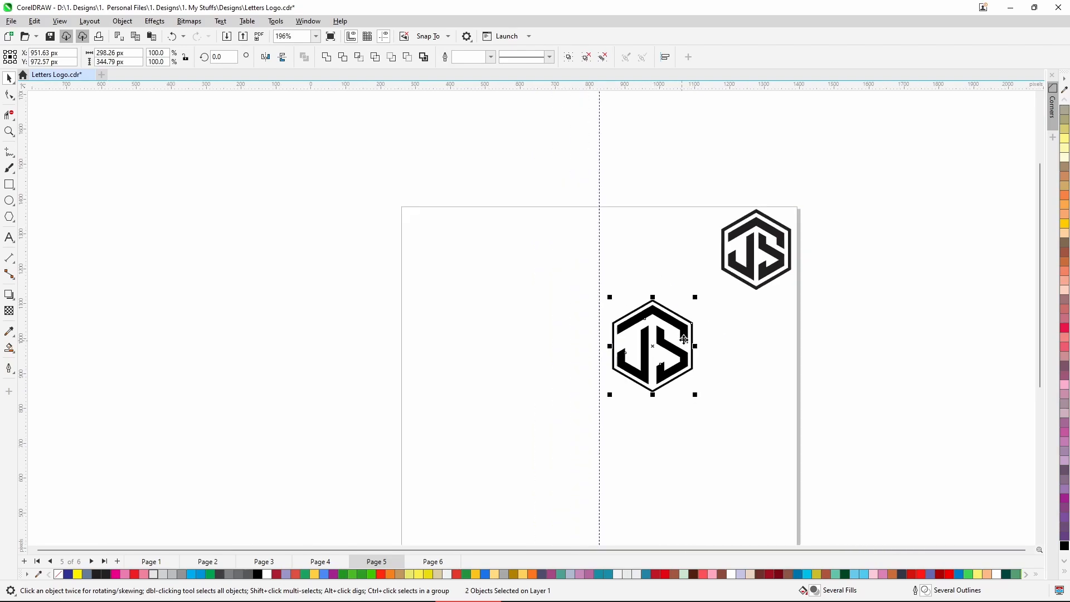
click(723, 351)
scroll(681, 362, up, 5)
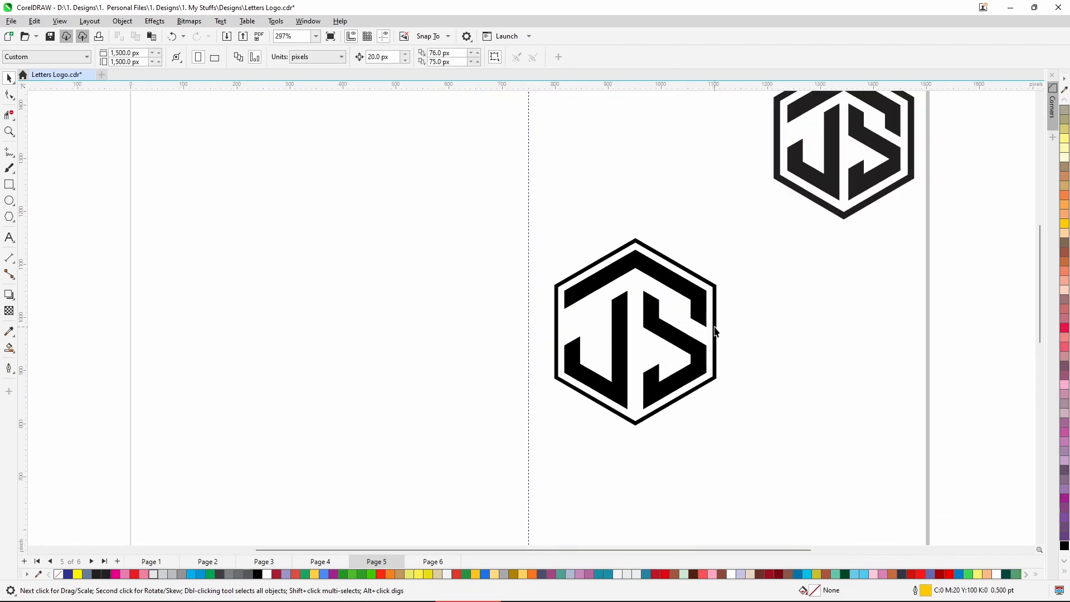
click(716, 332)
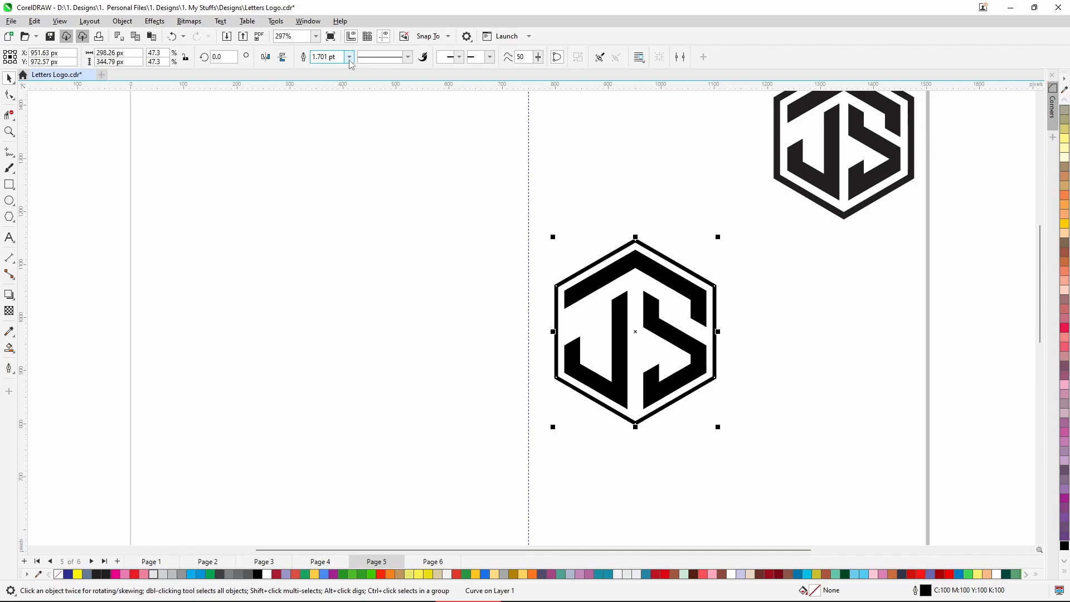
scroll(597, 425, down, 3)
key(ctrl+z)
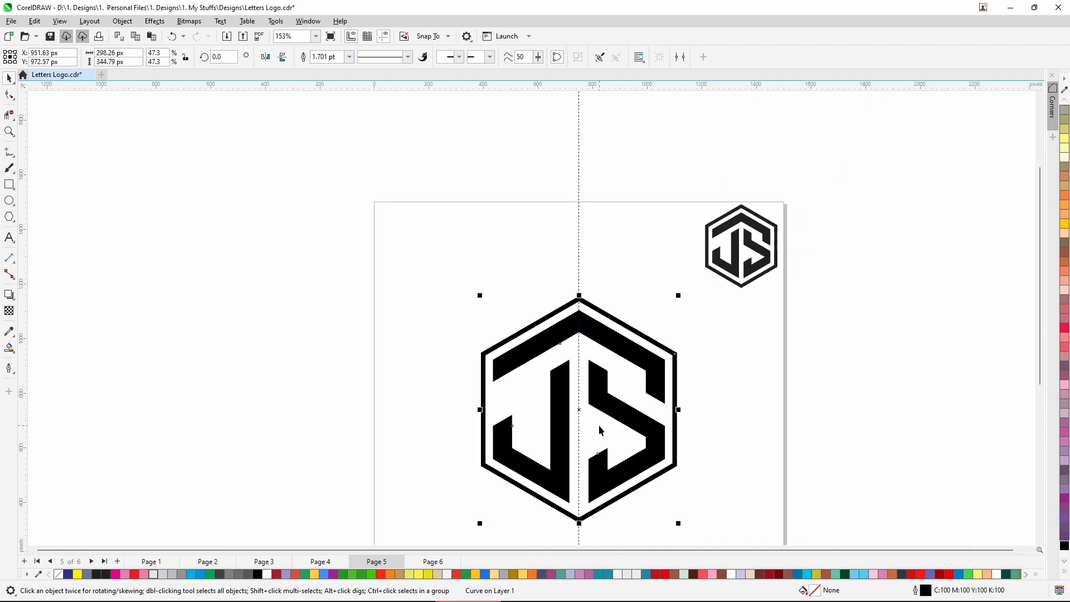
click(744, 353)
Step: Set the hexagon frame's outline width to 6 pt and deselect it
click(656, 341)
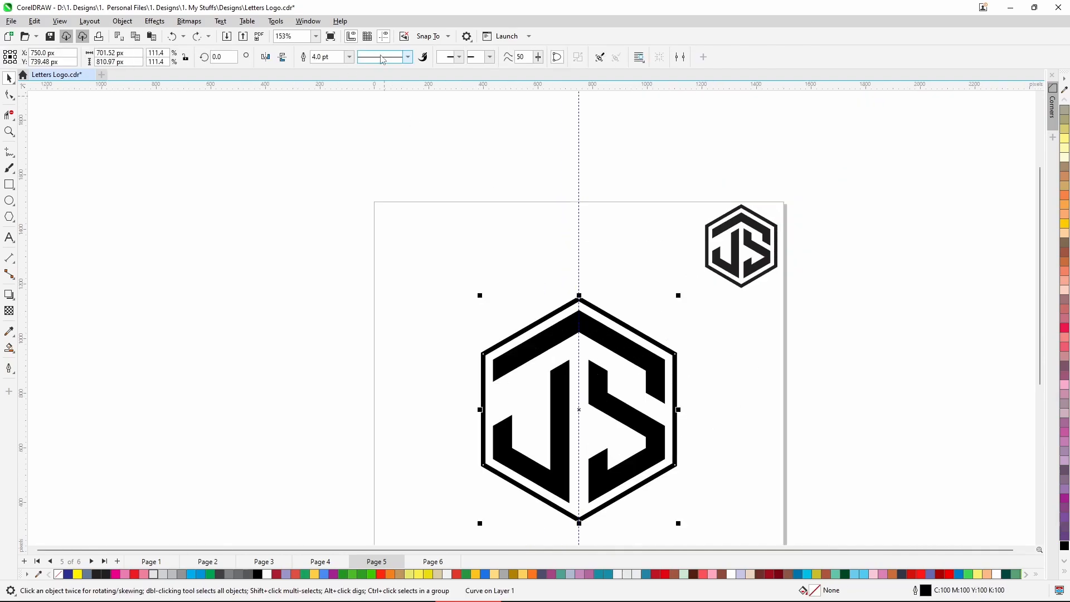
click(349, 57)
click(319, 57)
double_click(319, 56)
text(6)
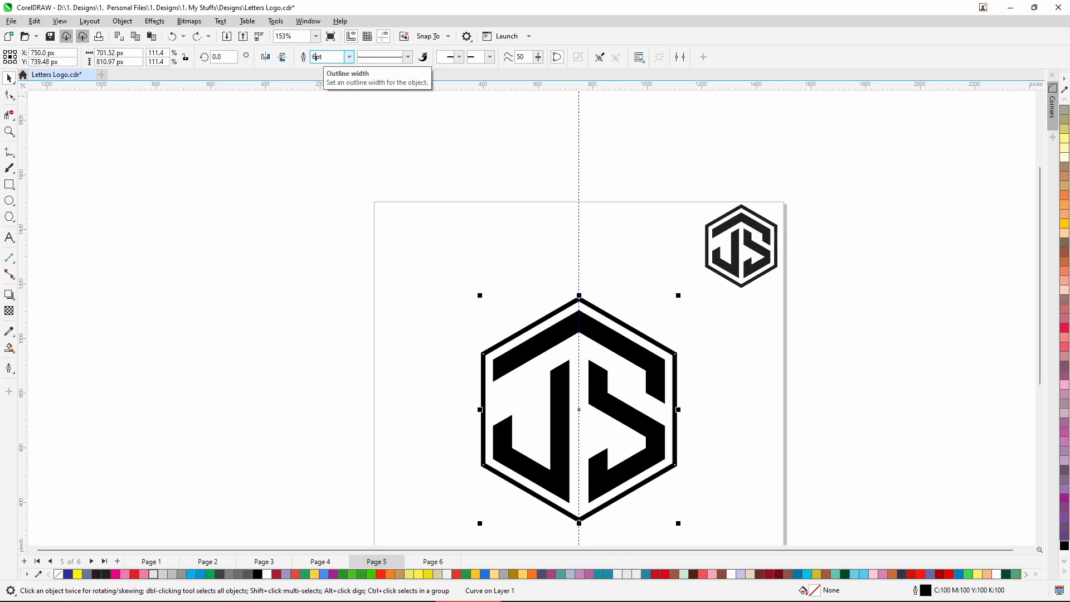
key(Return)
click(426, 399)
Step: Delete the small reference logo in the upper-right corner of the page
scroll(609, 303, down, 3)
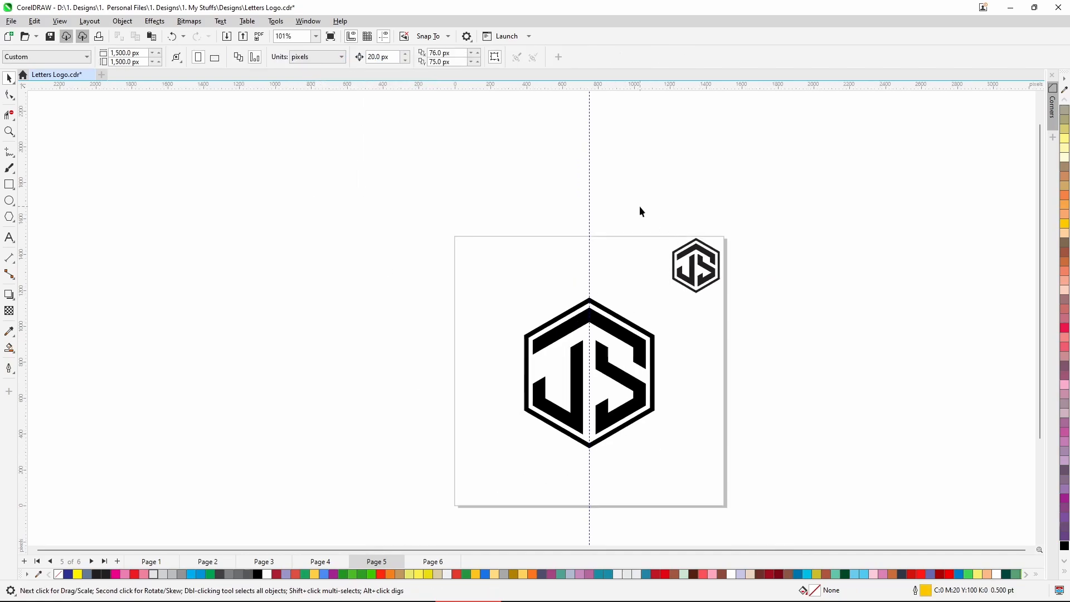
drag(640, 206, 774, 351)
key(Delete)
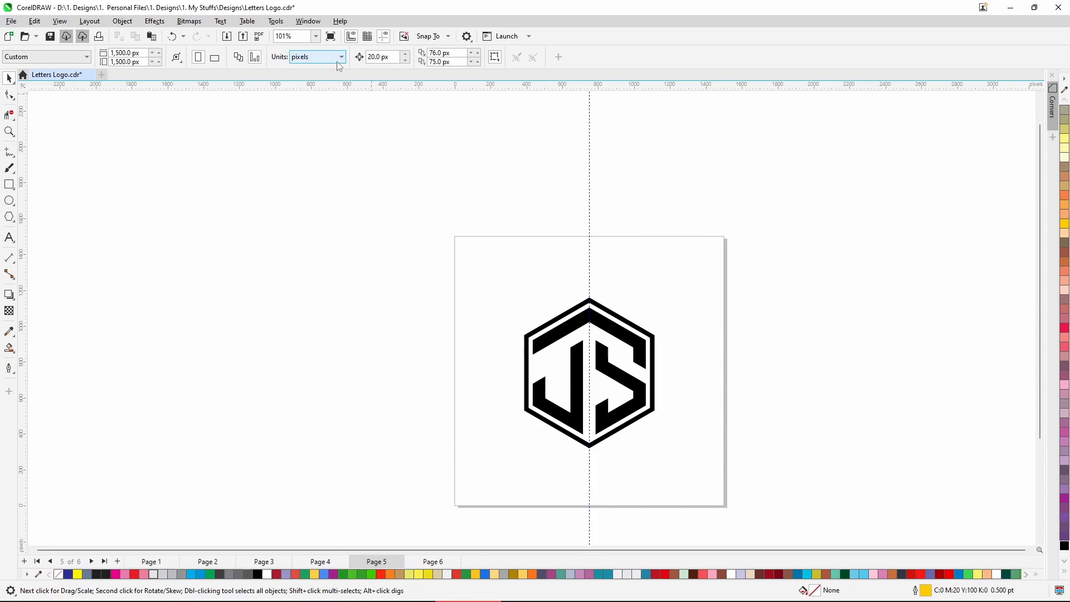
Step: Delete the vertical guideline through the logo and check the finished design in full-screen preview
key(shift+F4)
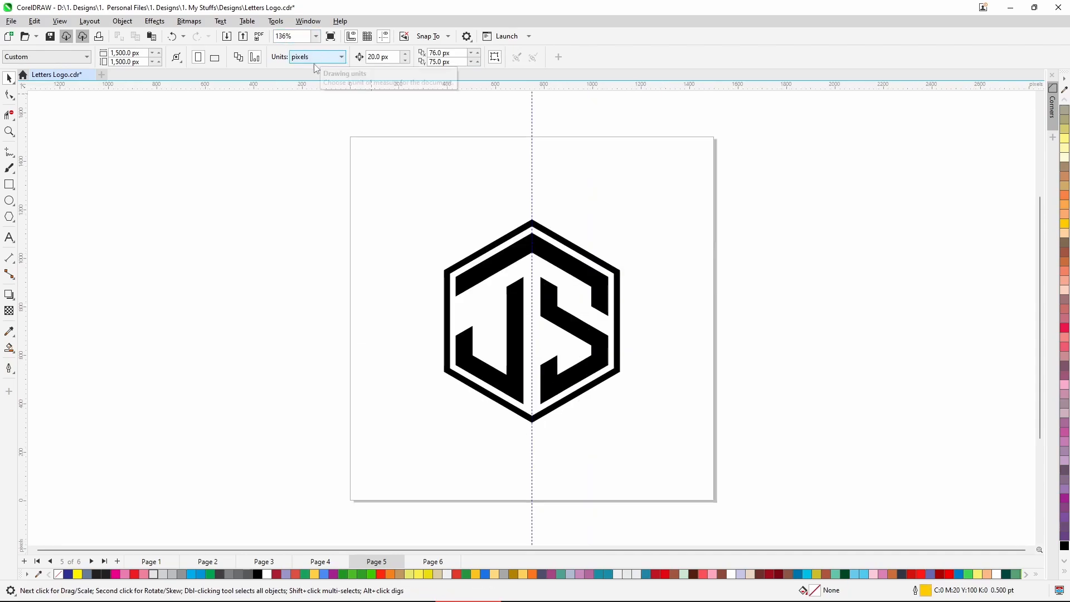
click(532, 176)
key(Delete)
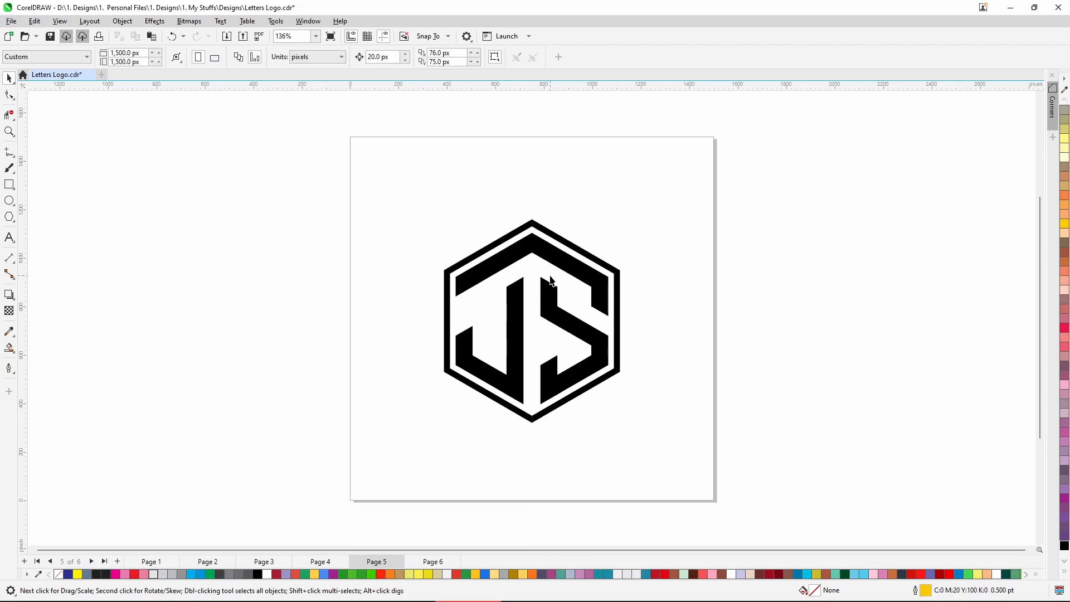
key(F9)
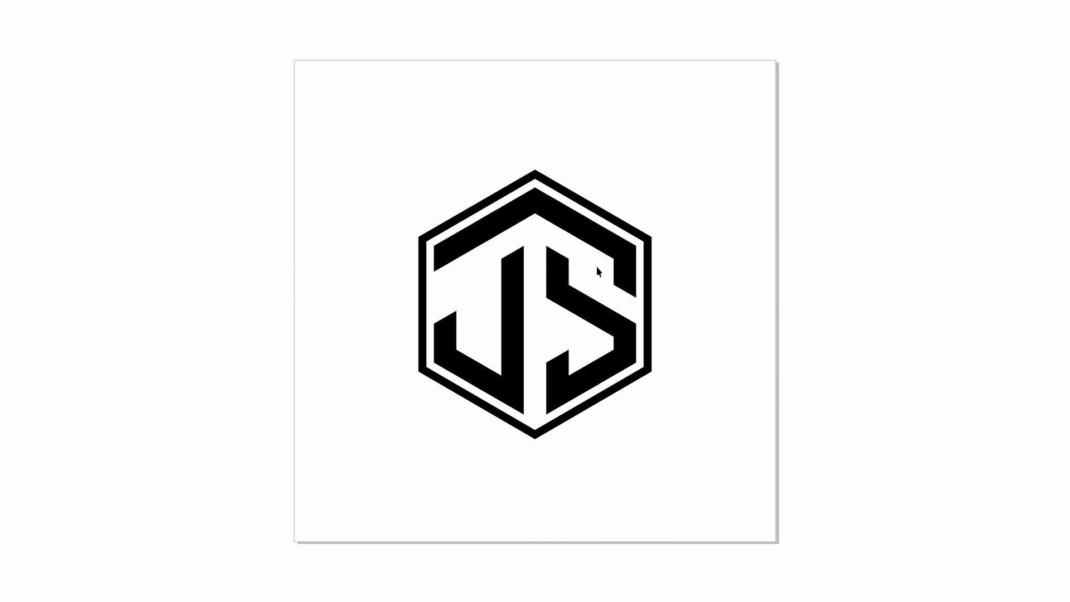
key(Escape)
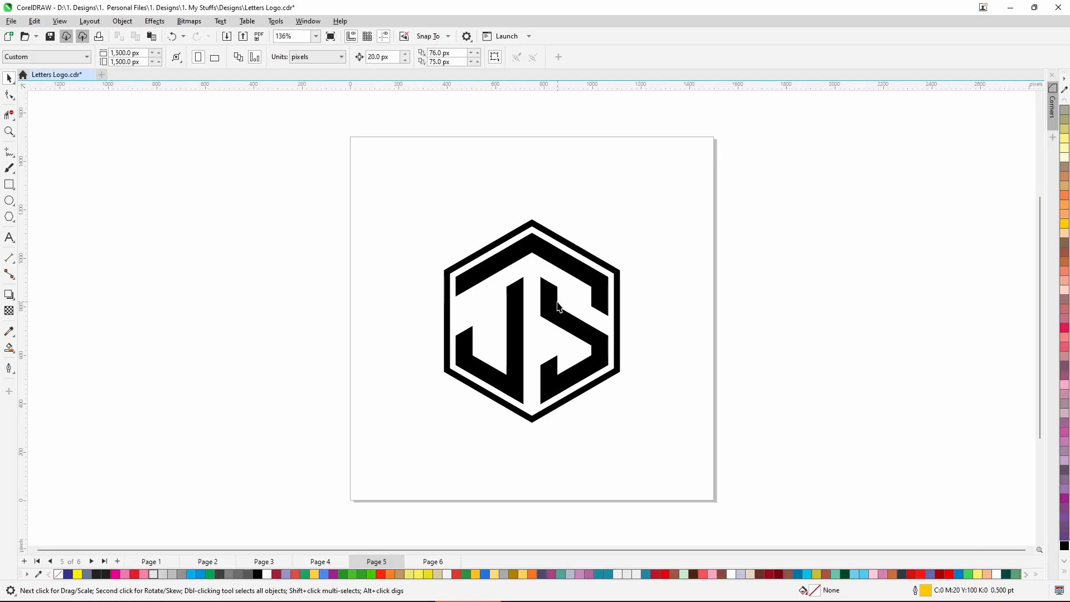